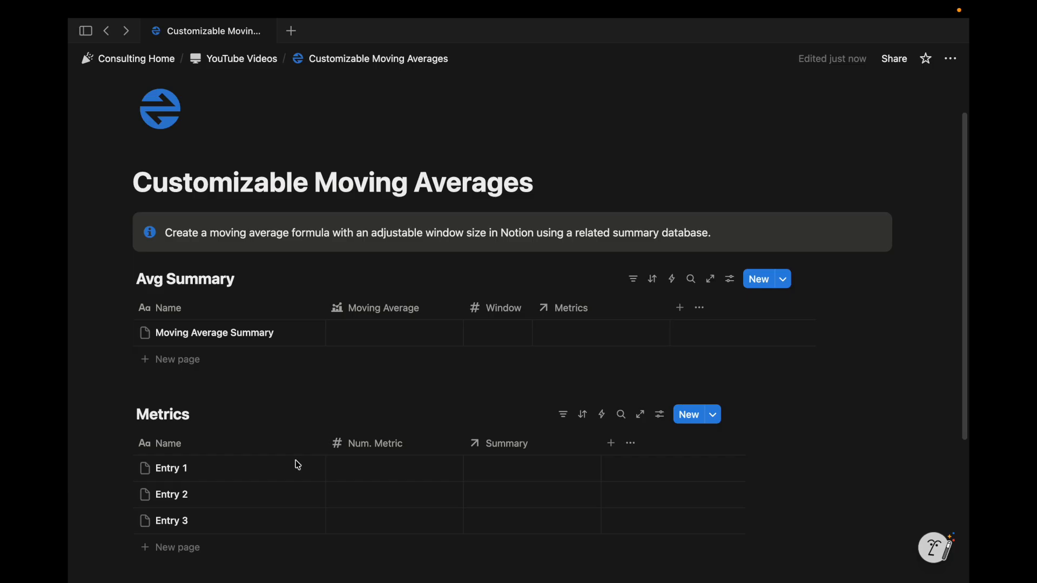
- Link all three Metrics entries to Moving Average Summary through the Summary relation and widen the Summary column to fit
left_click(121, 444)
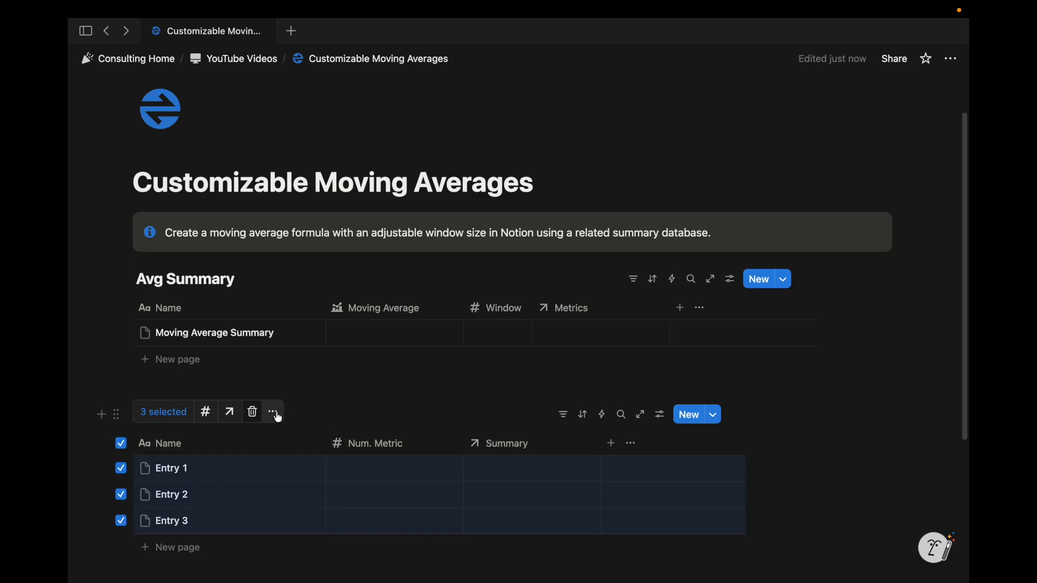
left_click(274, 412)
left_click(496, 336)
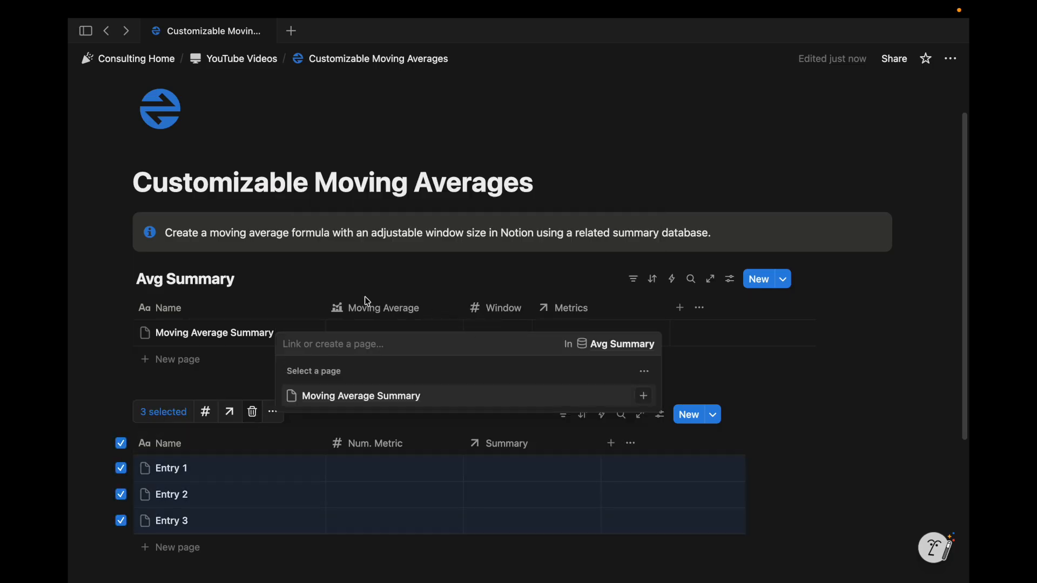
left_click(643, 393)
left_click(545, 281)
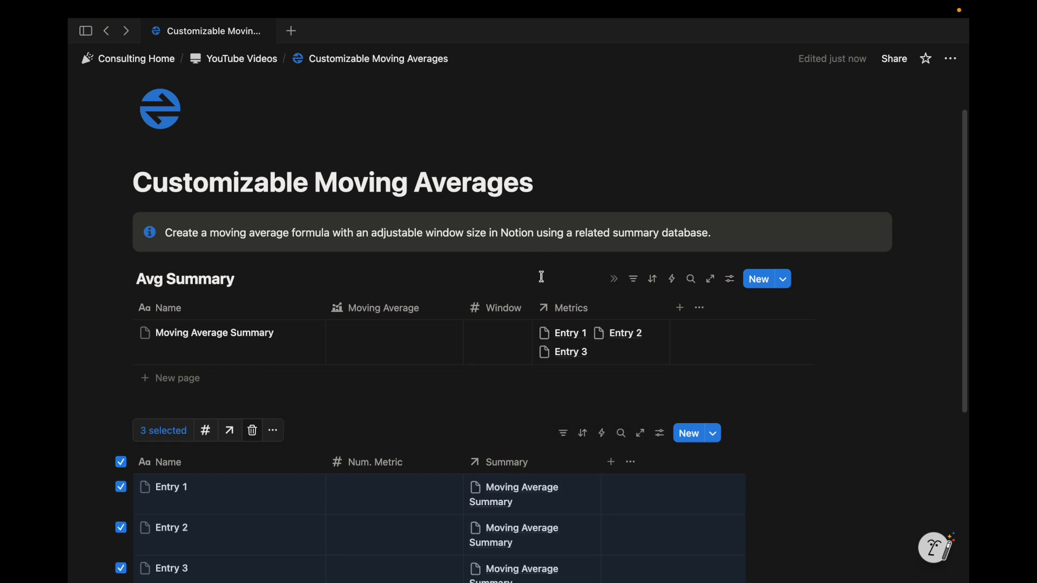
scroll(542, 278, "down", 1)
left_click_drag(601, 439, 620, 437)
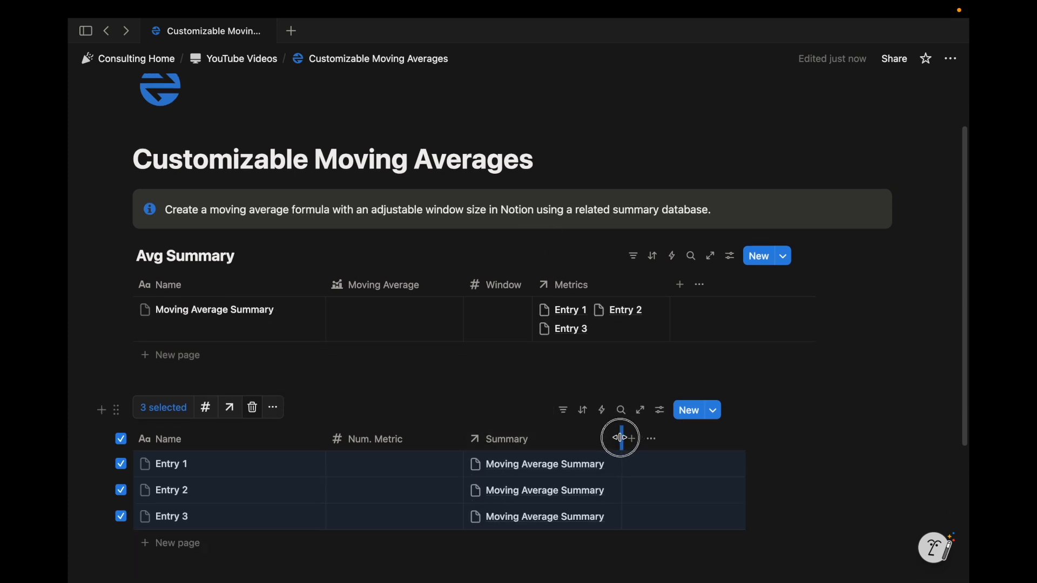
left_click(394, 319)
key("Escape")
left_click(503, 324)
key("Escape")
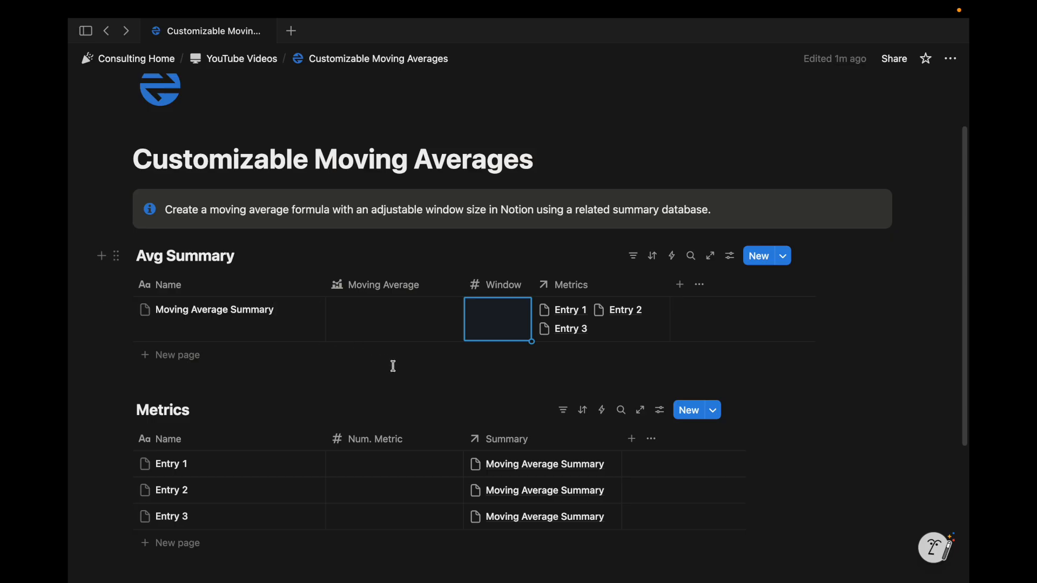
- Begin the Moving Average formula in Avg Summary with an empty lets() function spread over several lines
left_click(426, 323)
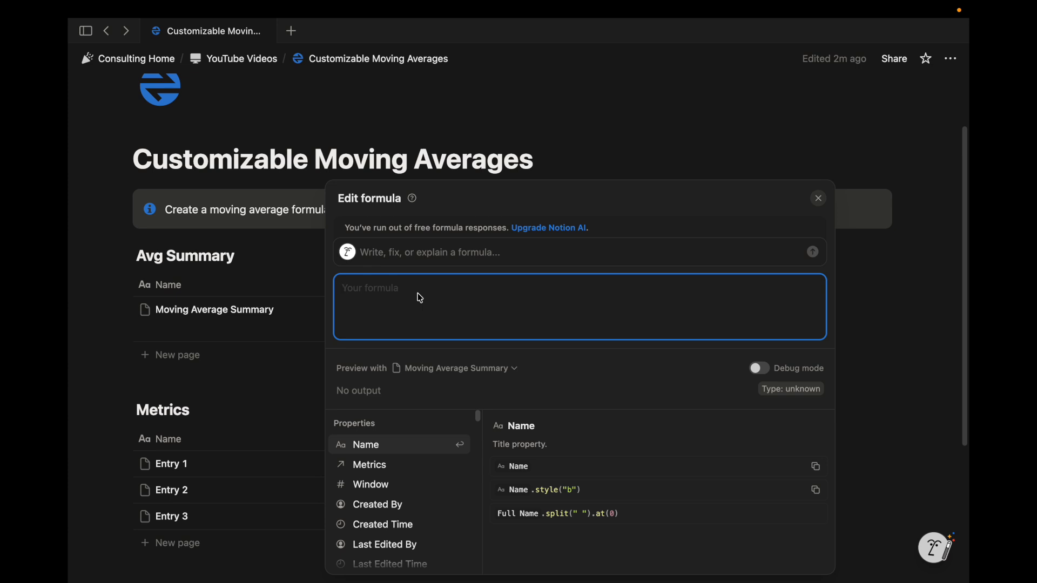
type("lets(")
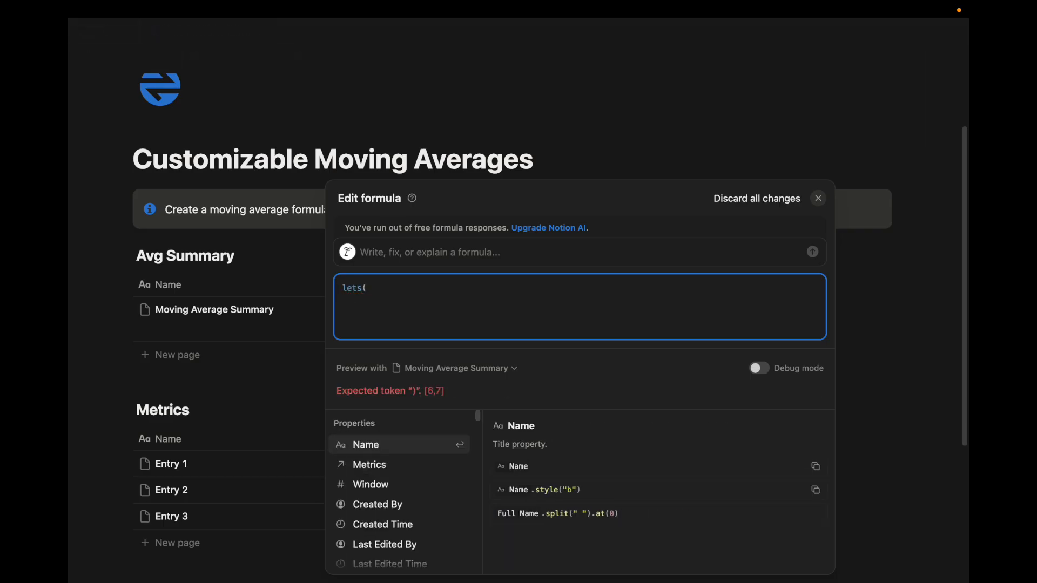
key("Return")
key("Return")
type(")")
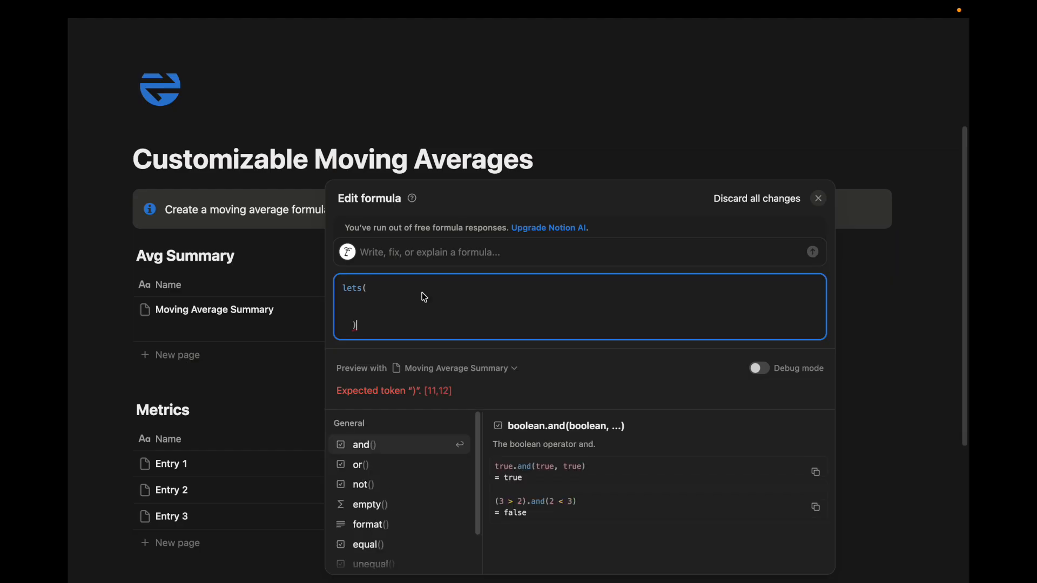
left_click(436, 289)
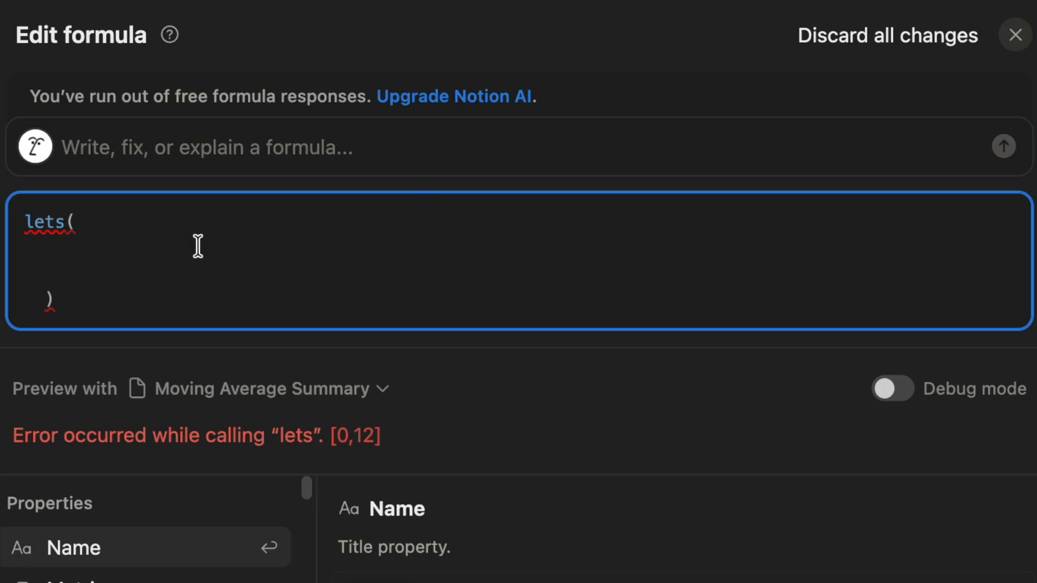
- Declare a variable named list inside lets() and start its value as a map() over the Metrics relation
type("list,")
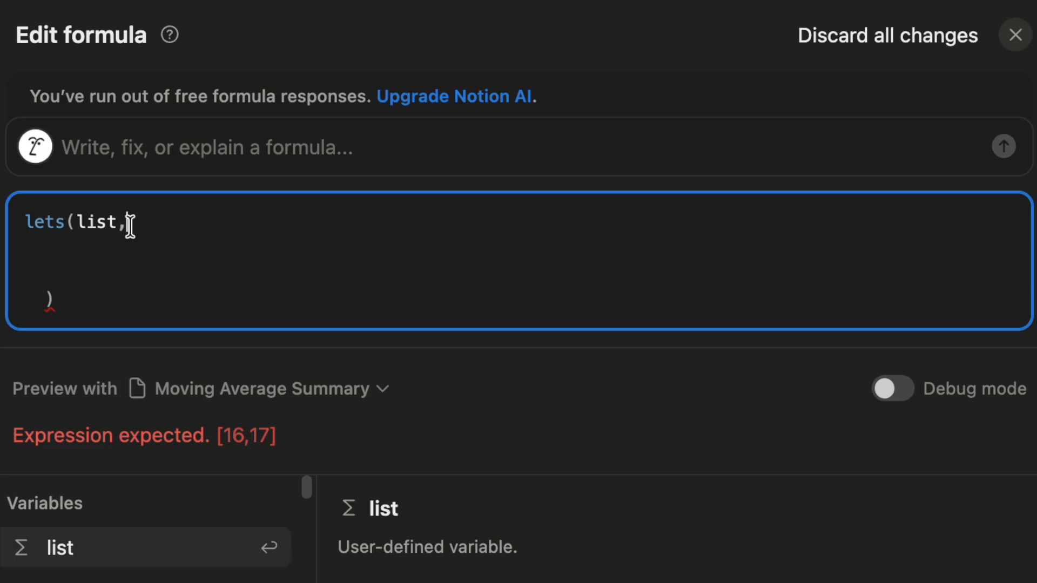
type("map(")
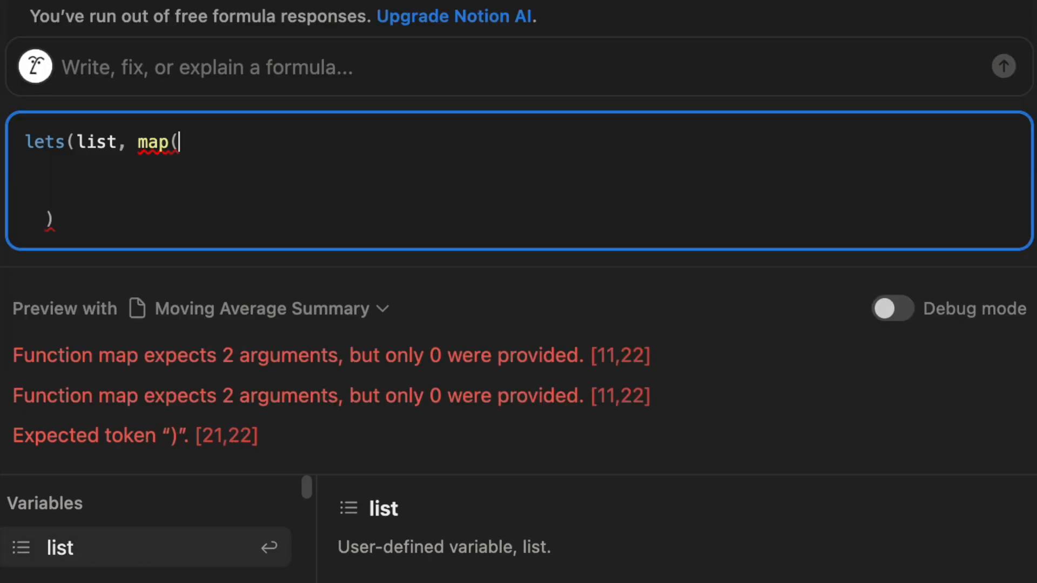
key("Down")
key("Down")
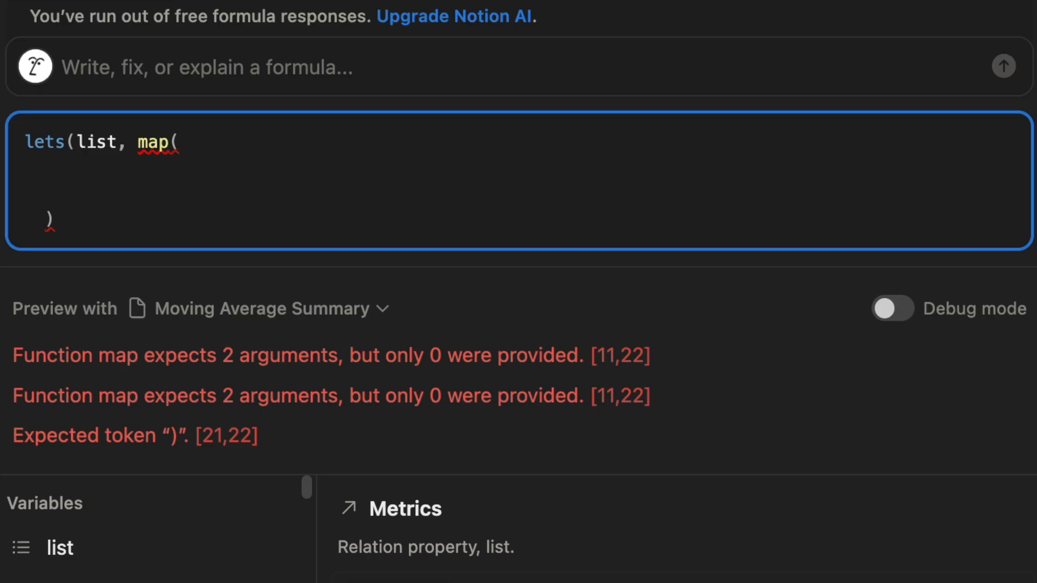
key("Return")
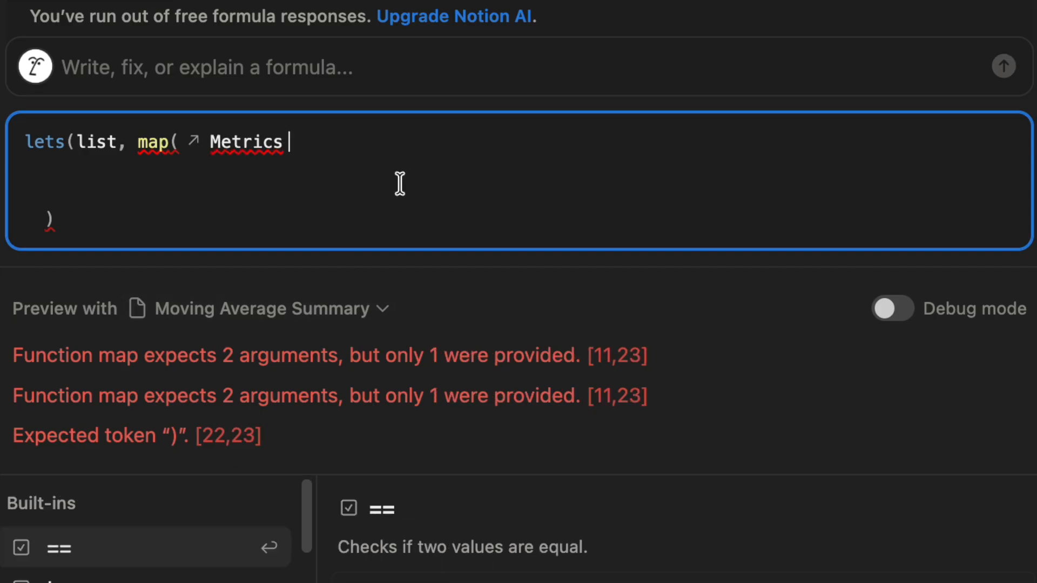
- Add a filter() to the Metrics relation with current.Created Time as its condition
type(".filt")
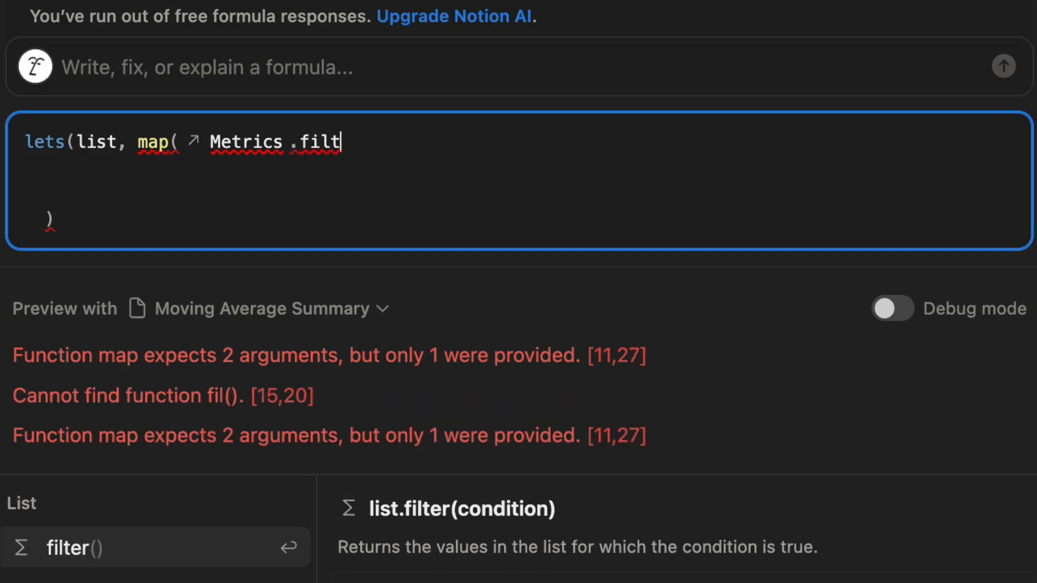
type("re")
key("BackSpace")
key("BackSpace")
type("er(c")
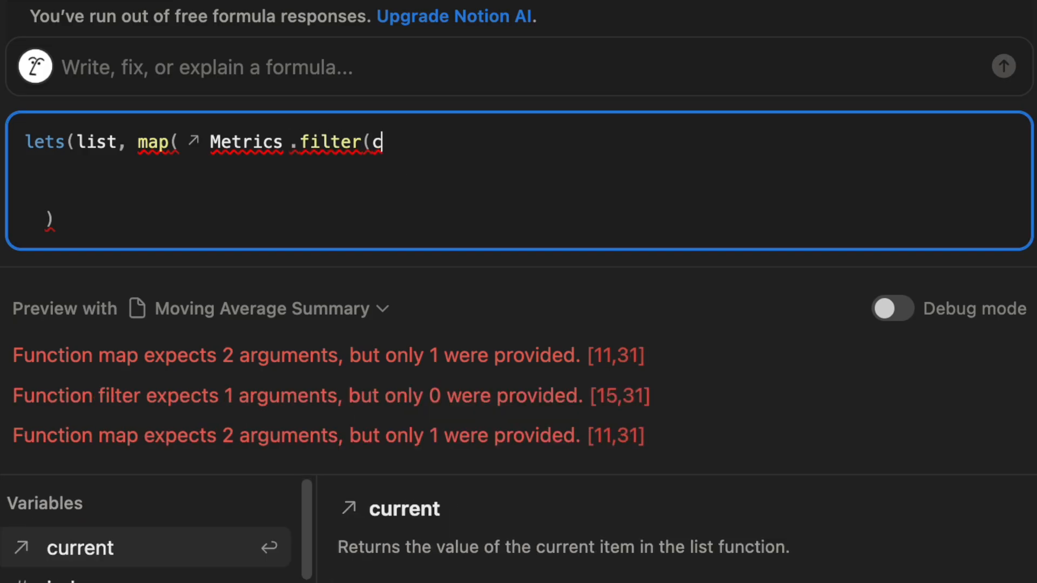
type("urrent.")
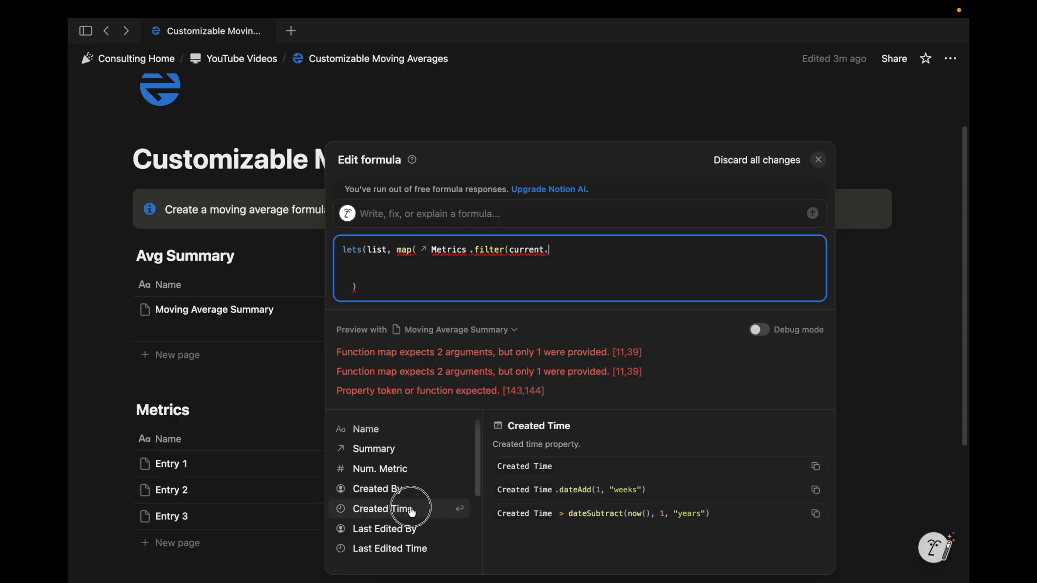
left_click(412, 512)
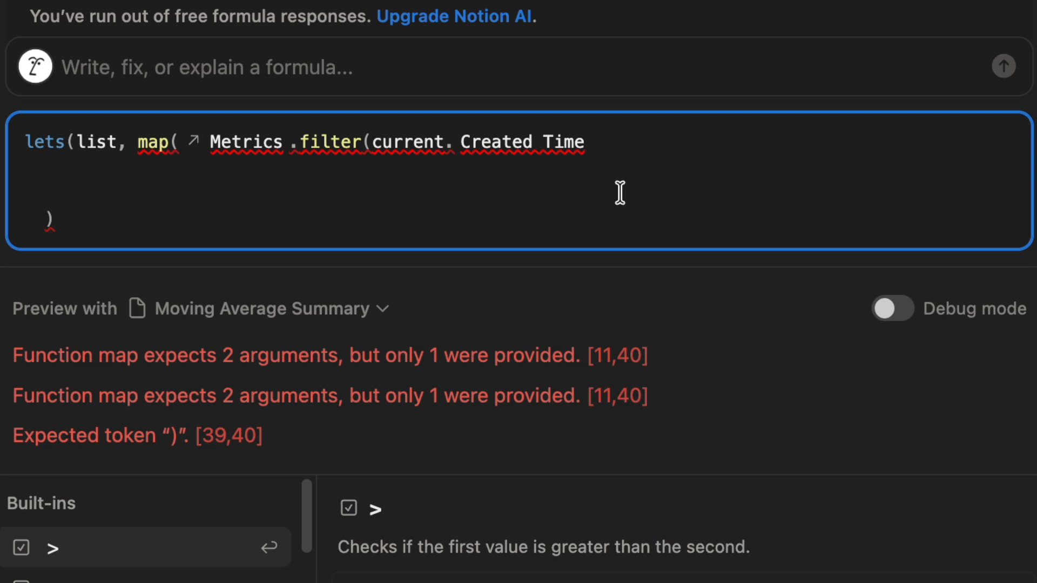
- Append sort() to the filtered Metrics and complete the map() with current.Num. Metric as its expression
type(").sort(")
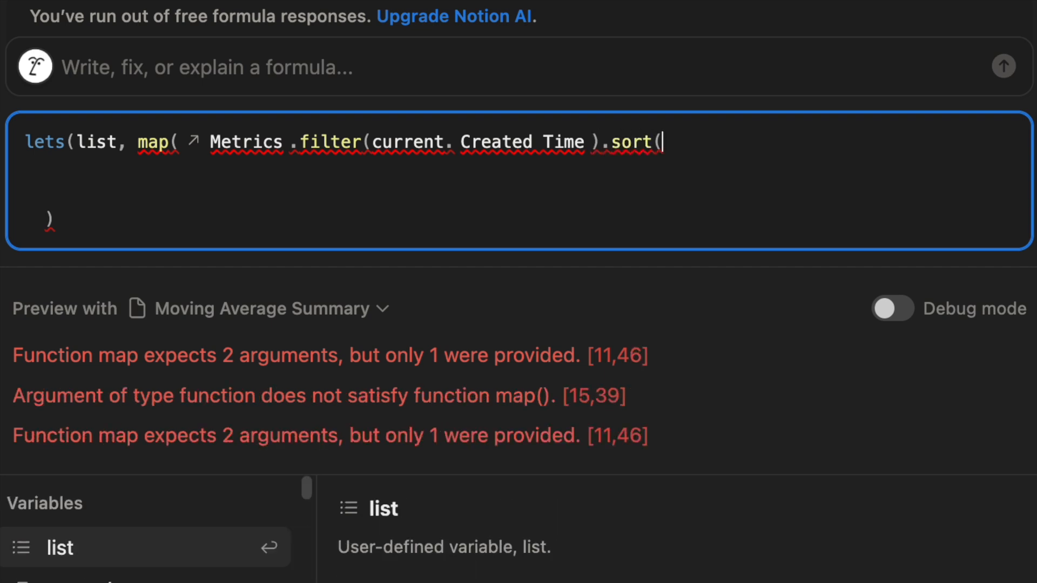
type(")")
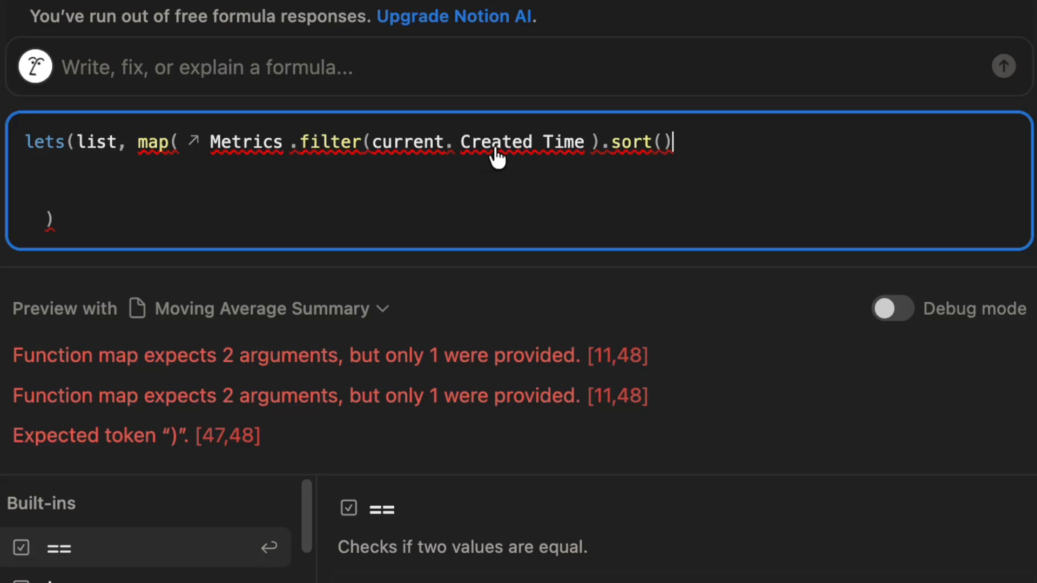
type(",c")
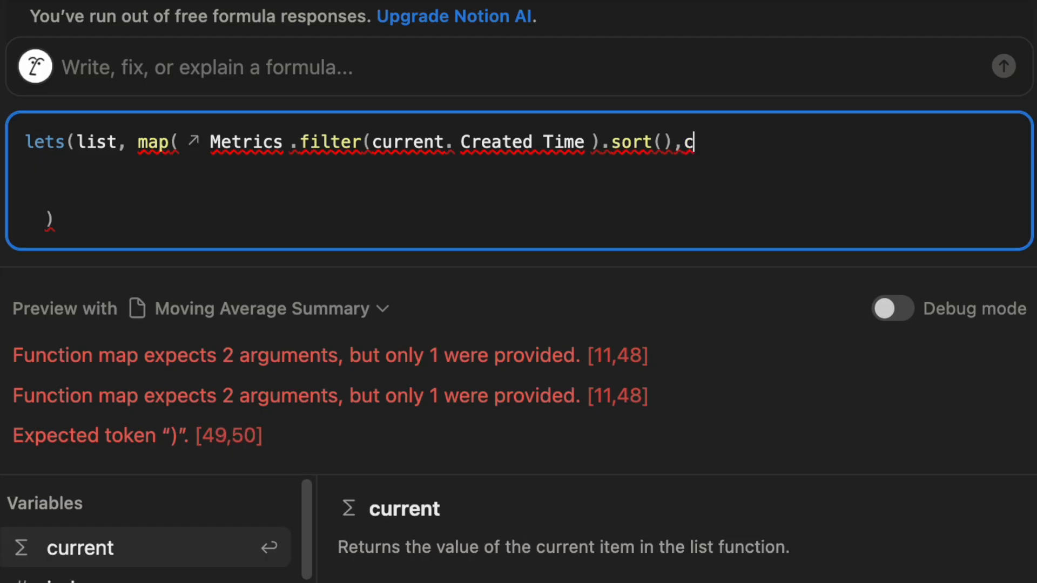
type("urrent.")
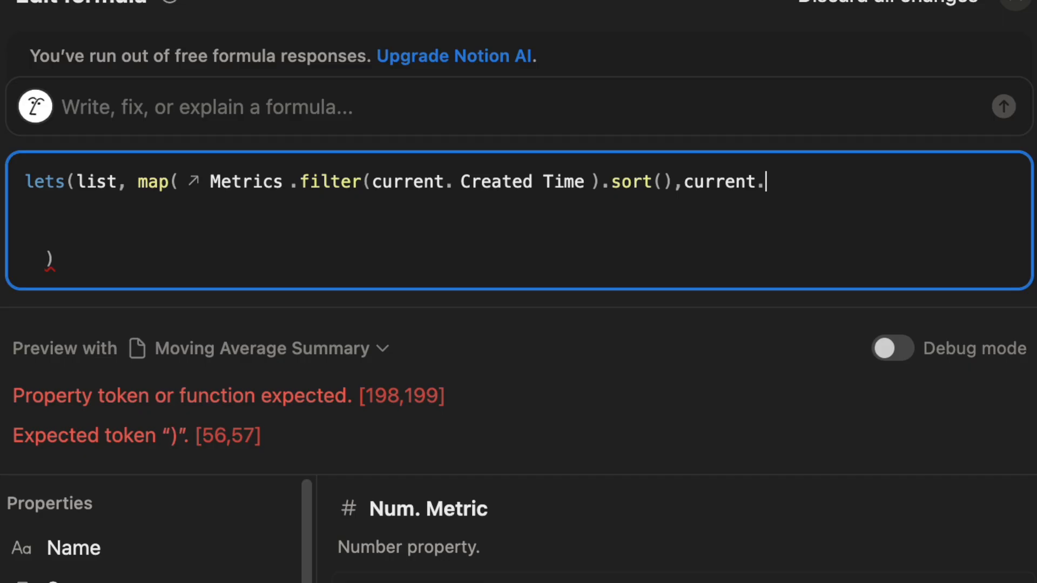
key("Return")
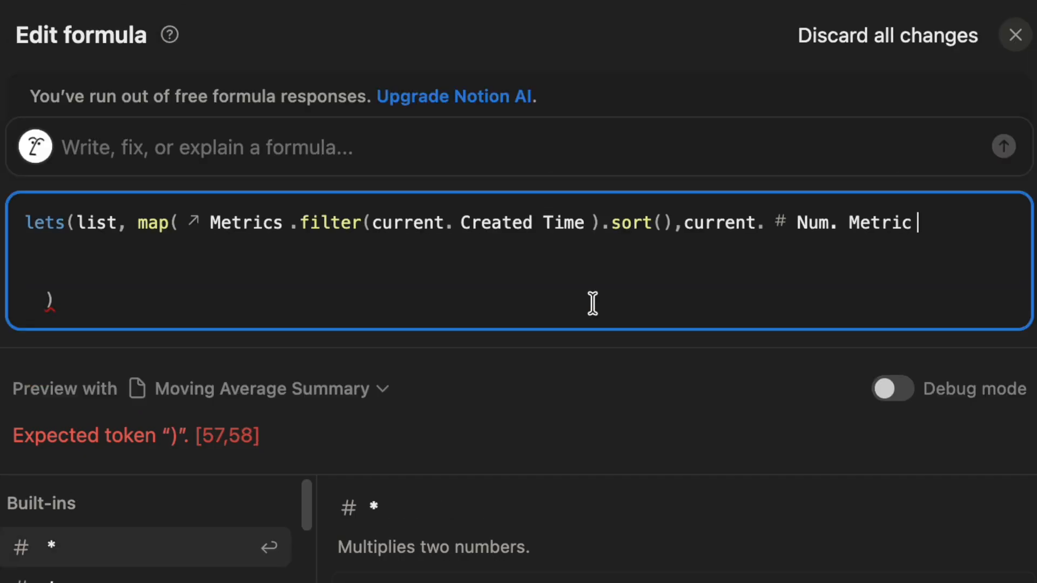
type(")")
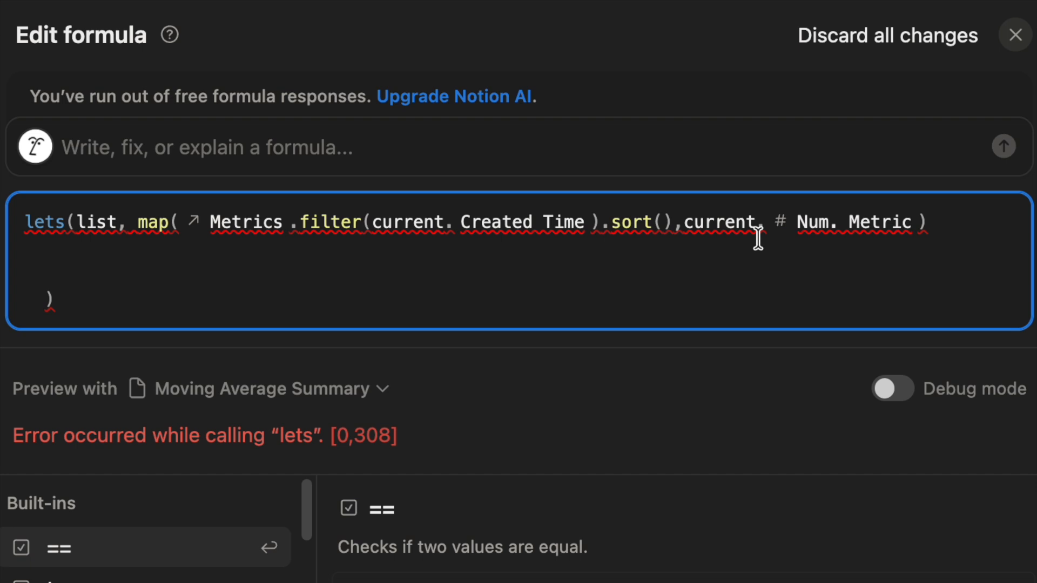
- Return list as the final expression of the lets() formula and close the formula editor
type(",")
left_click(572, 275)
type("list")
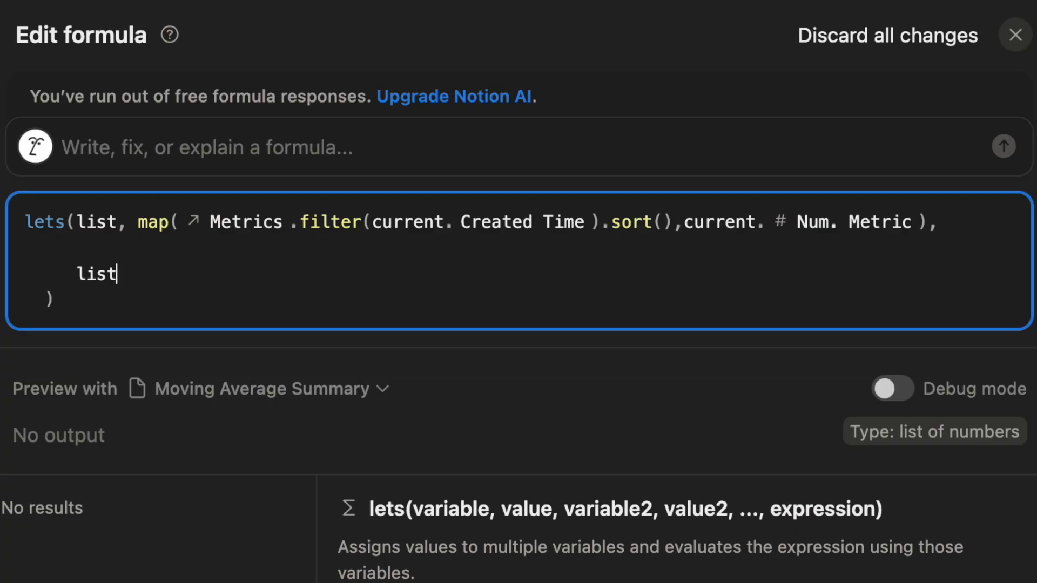
key("Escape")
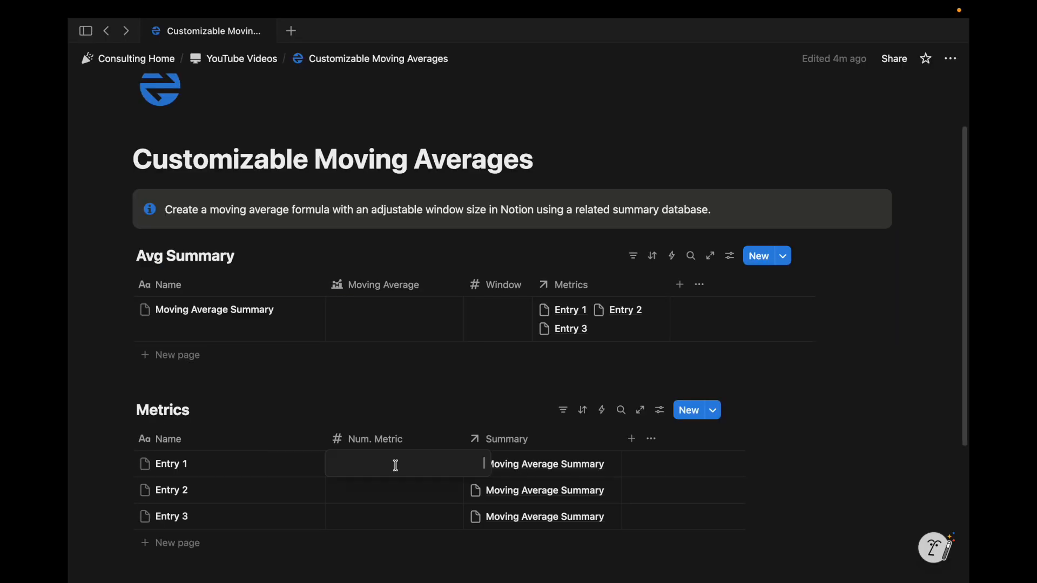
- Set Num. Metric to 1, 2 and 3 for Entry 1, Entry 2 and Entry 3
type("1")
key("Down")
type("2")
key("Down")
type("3")
key("Escape")
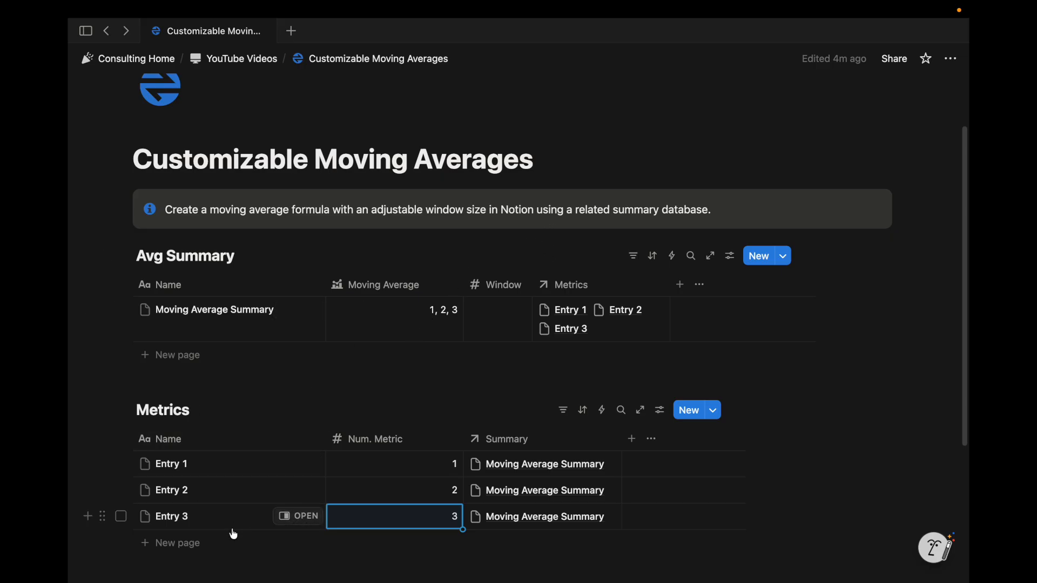
- Add a Metrics page named Entry 4 with a Num. Metric of 9
left_click(194, 544)
type("Entry 4")
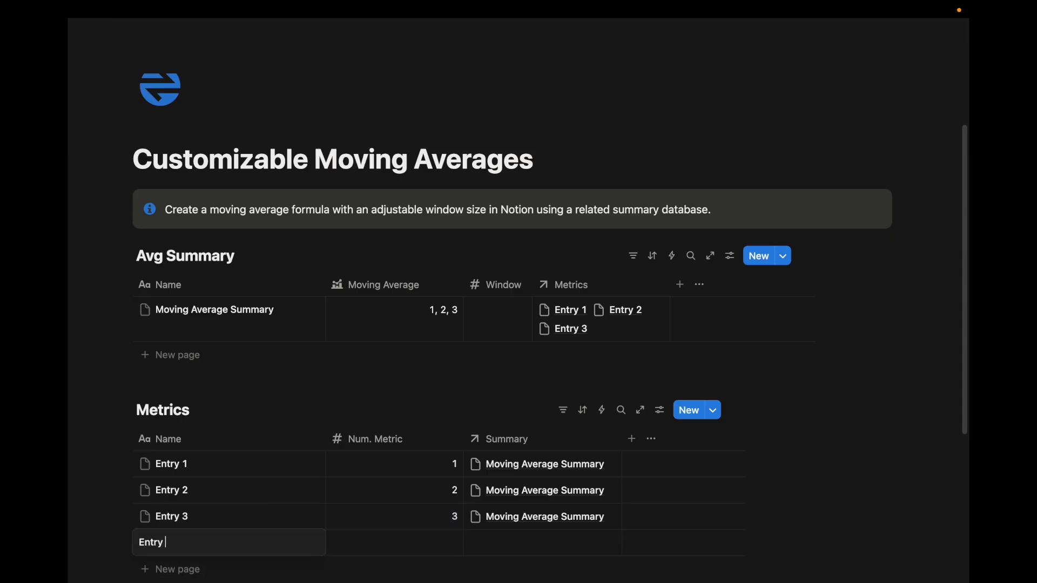
key("Return")
left_click(427, 547)
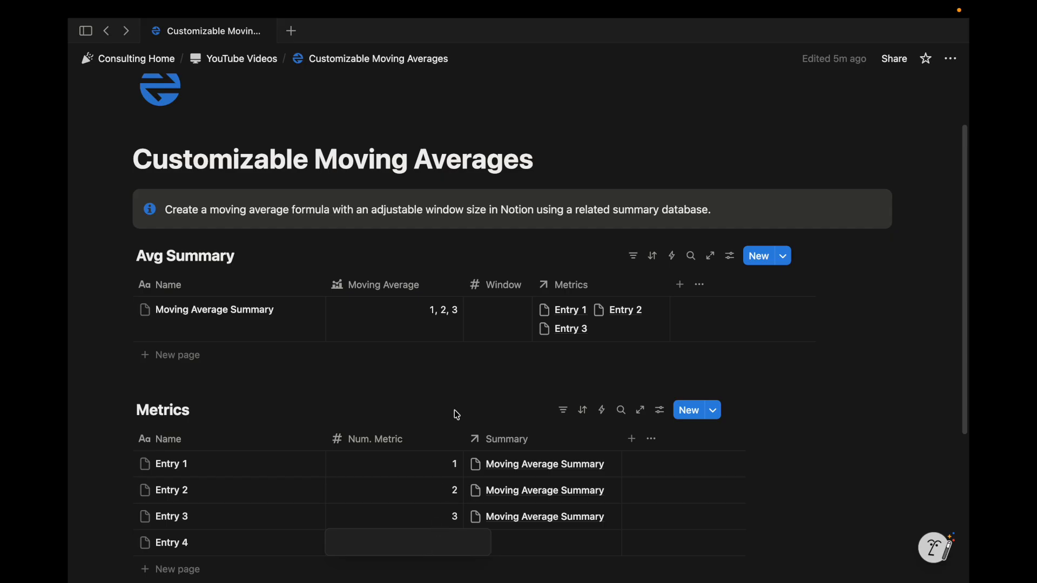
type("9")
key("Return")
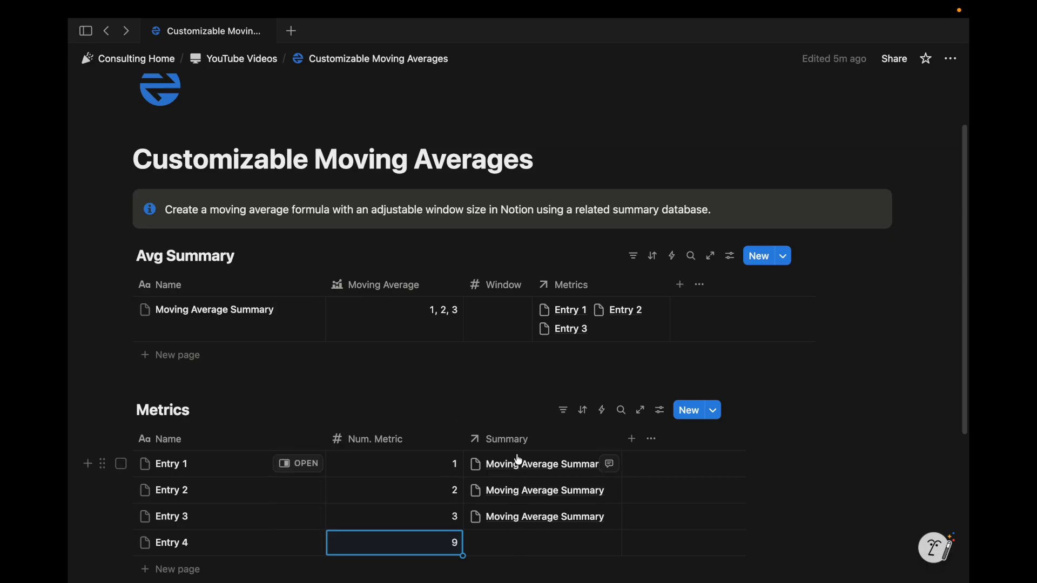
- Link Entry 4 to Moving Average Summary through its Summary relation
left_click(507, 552)
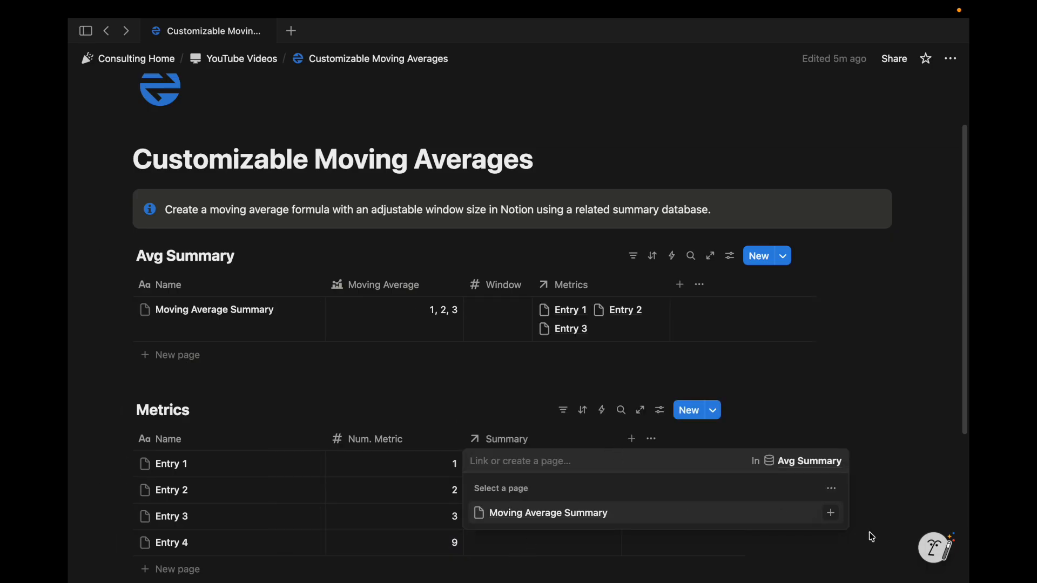
left_click(831, 513)
key("Escape")
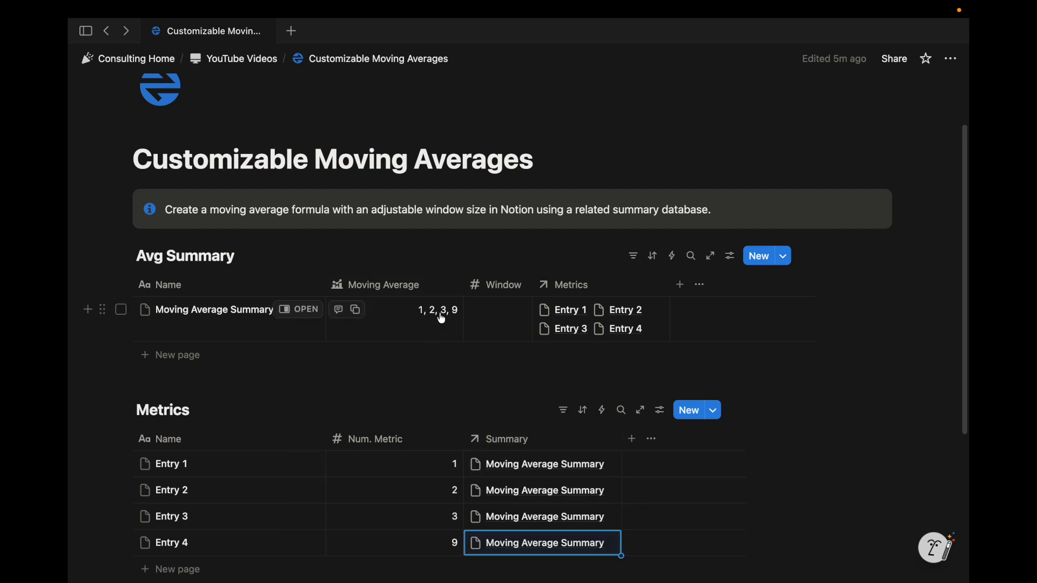
- Create a new untitled template for the Metrics database with its Summary relation set to Moving Average Summary
left_click(714, 410)
left_click(791, 486)
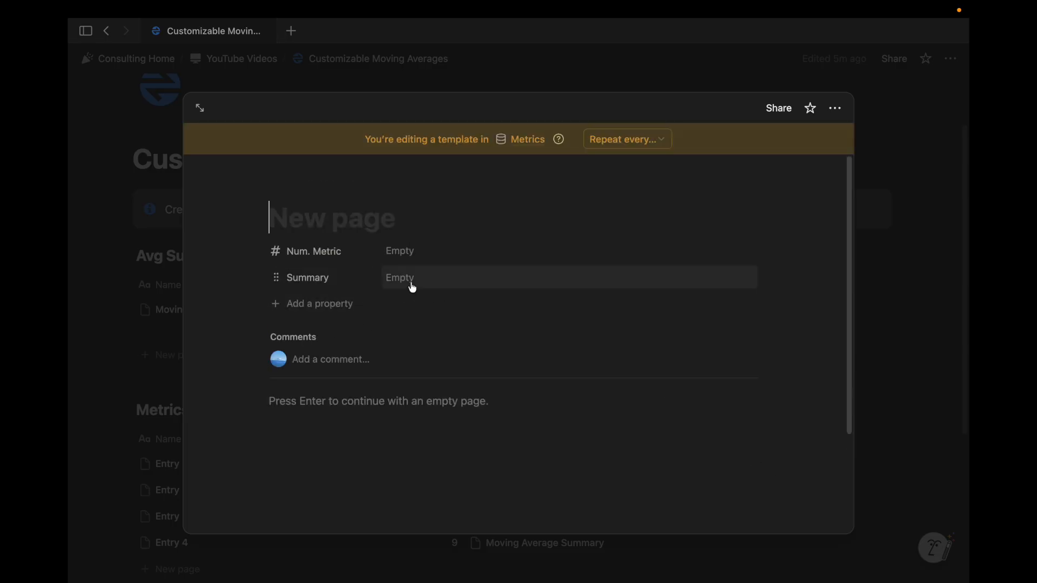
left_click(412, 280)
left_click(748, 329)
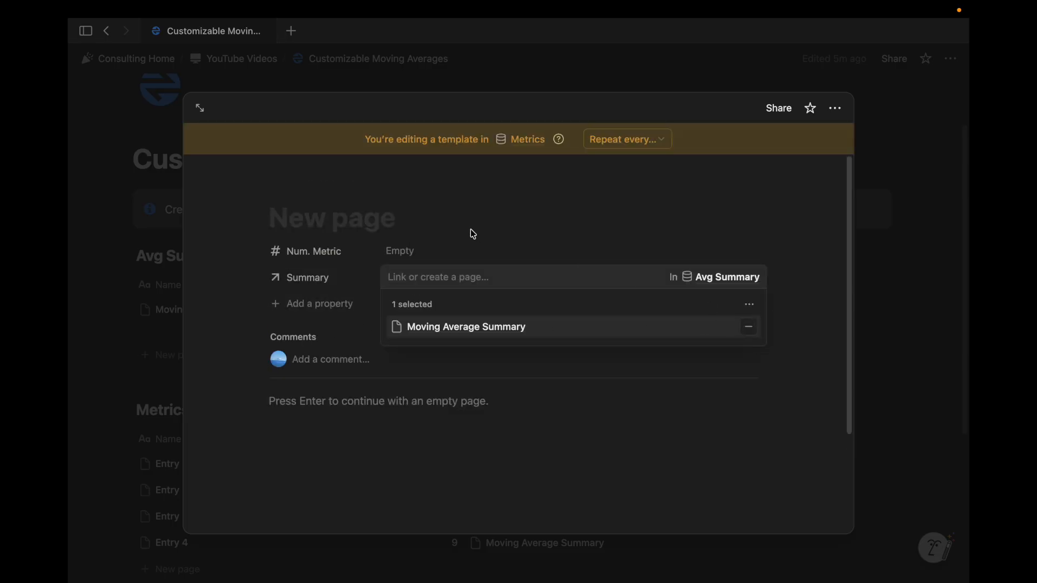
left_click(438, 201)
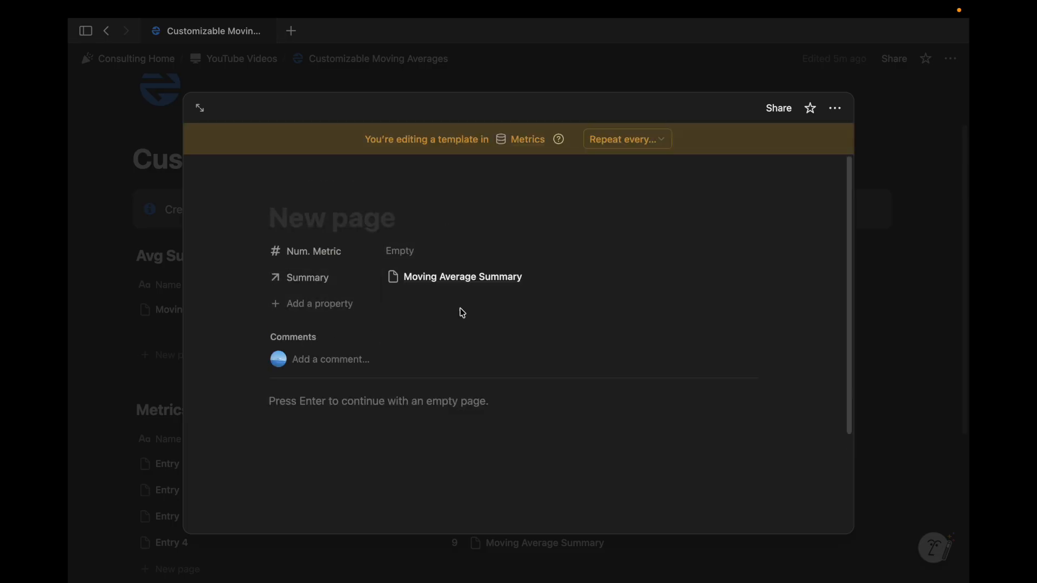
key("Escape")
- Make the untitled New page template the default template for the Metrics database
left_click(717, 415)
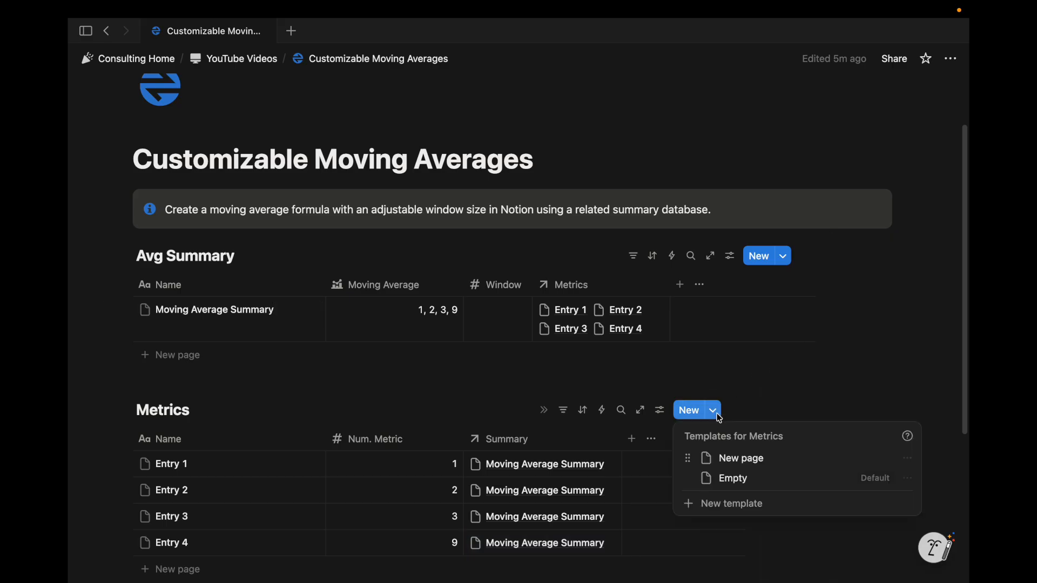
left_click(909, 458)
left_click(817, 485)
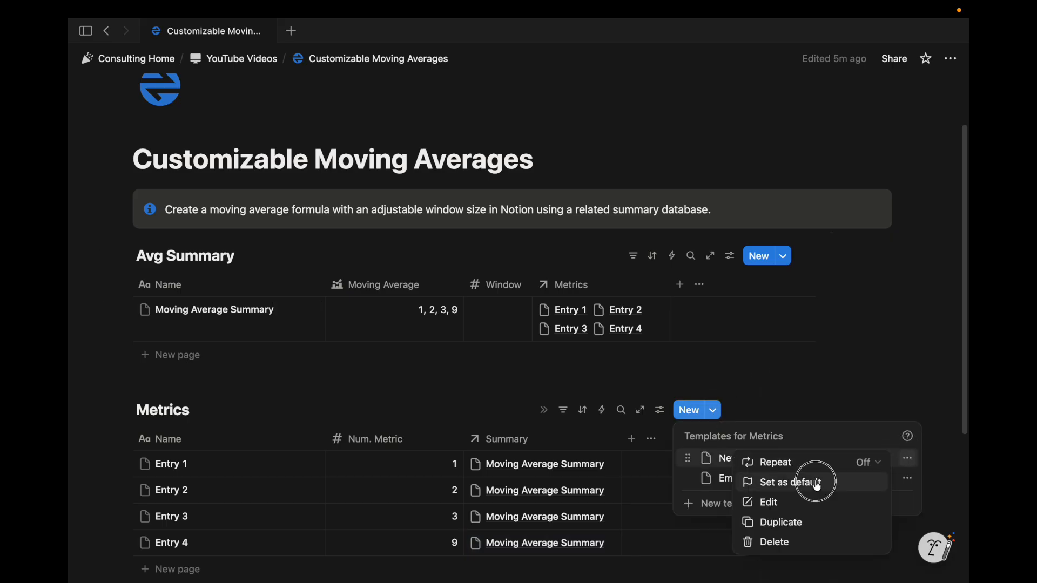
left_click(541, 305)
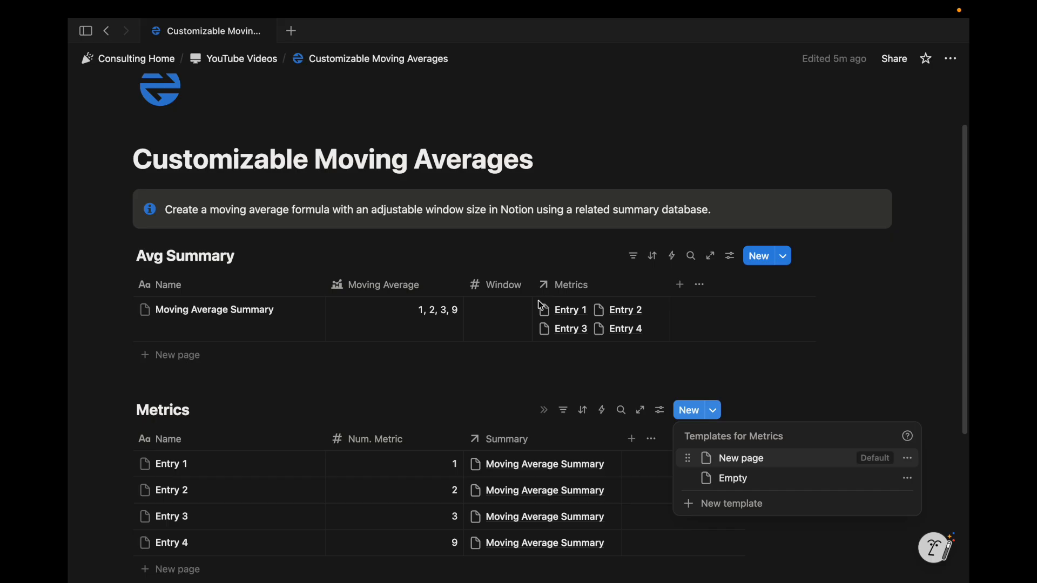
left_click(798, 393)
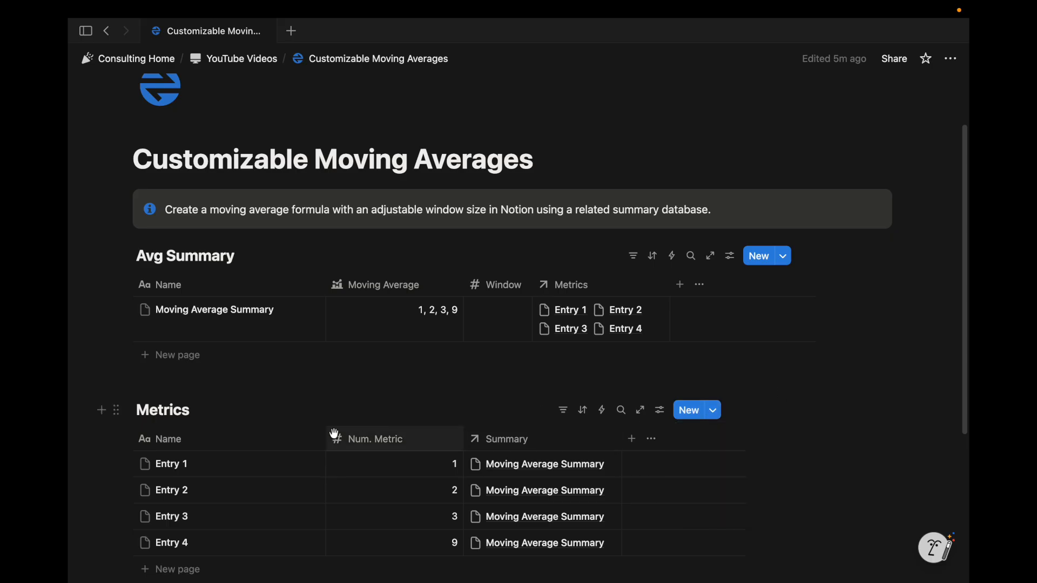
- Add an unnamed page to the Metrics database with a Num. Metric of 4
scroll(338, 432, "down", 1)
mouse_move(211, 548)
left_click(162, 546)
scroll(529, 550, "down", 1)
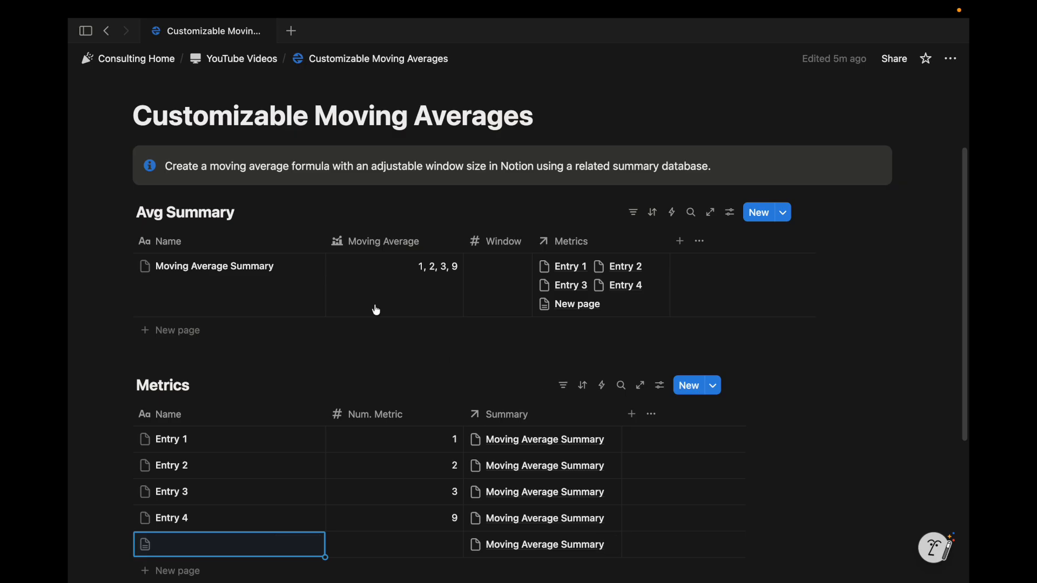
left_click(446, 542)
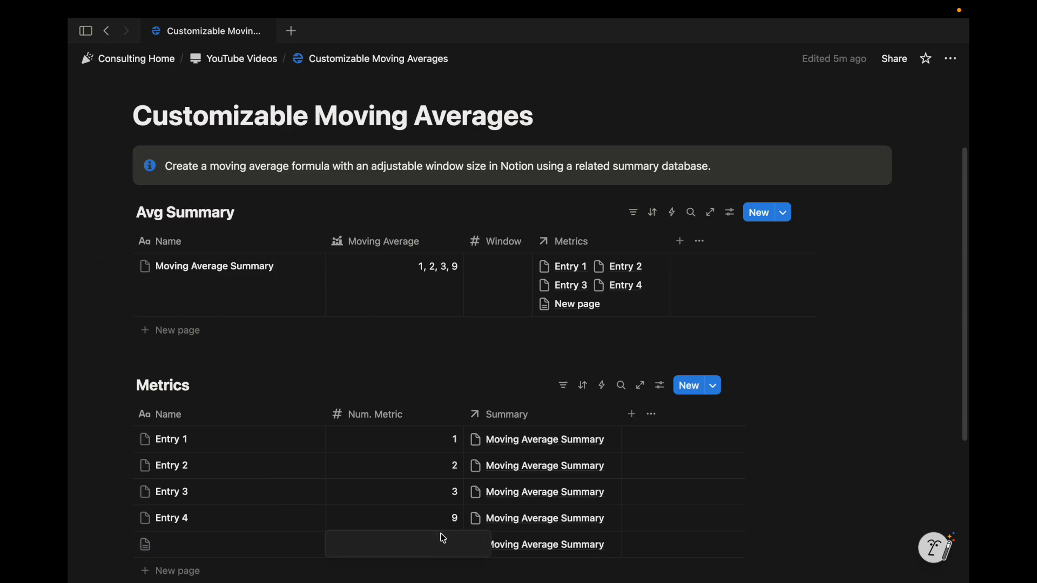
type("4")
key("Return")
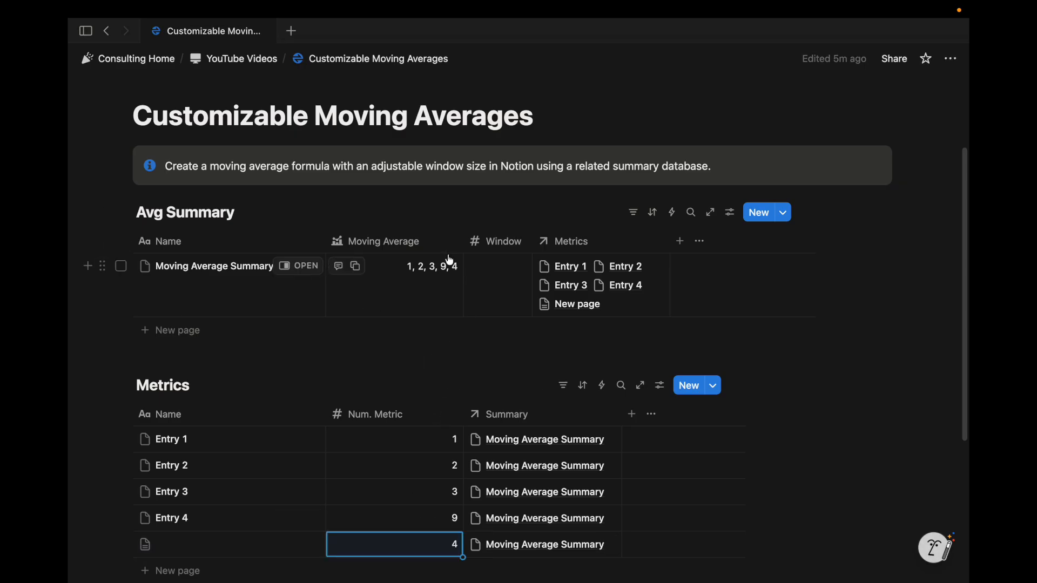
- Define an avg variable as list.mean() below the list variable in the Moving Average formula
left_click(421, 294)
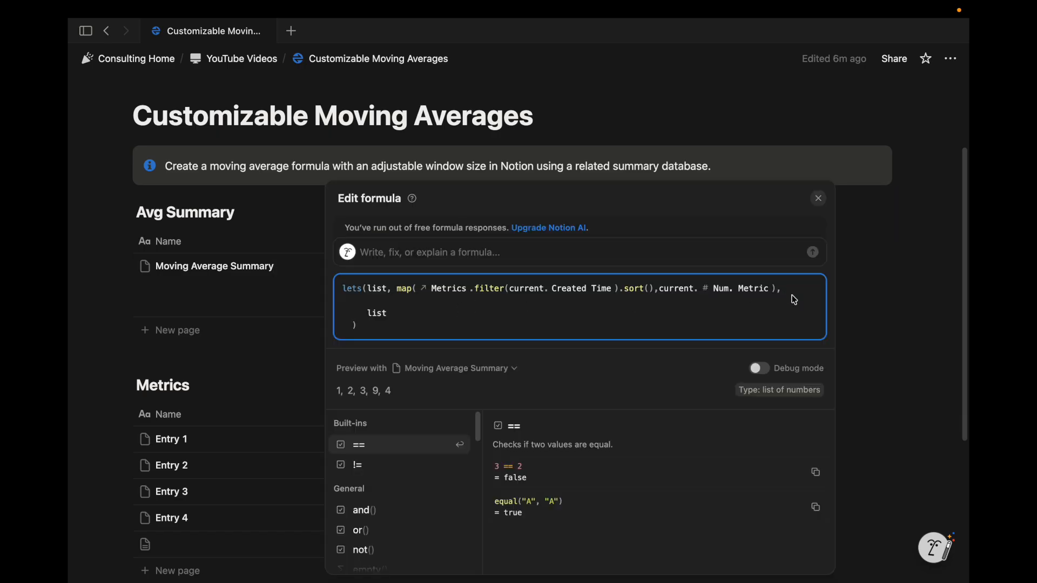
left_click(779, 301)
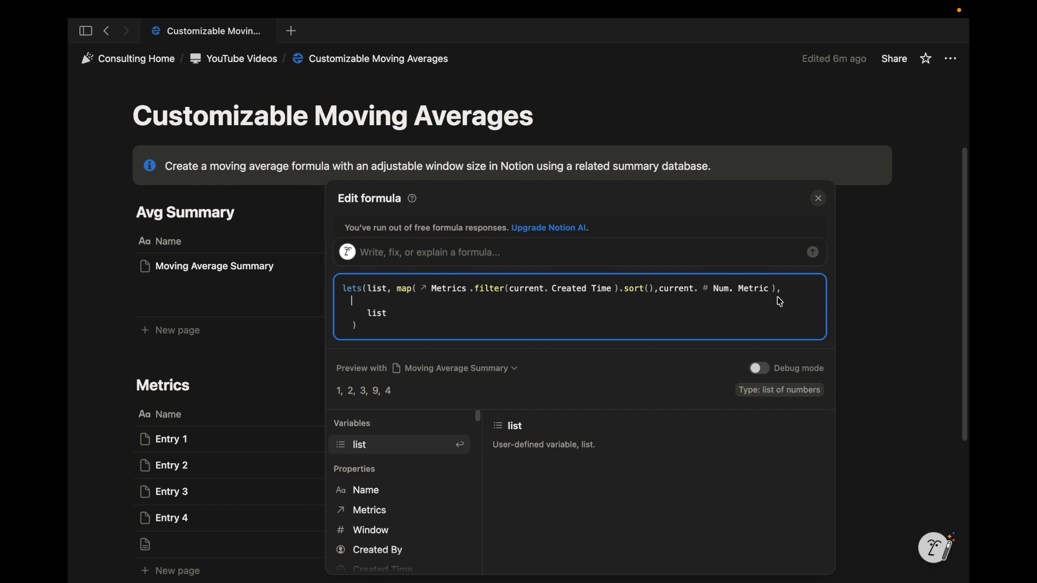
key("Return")
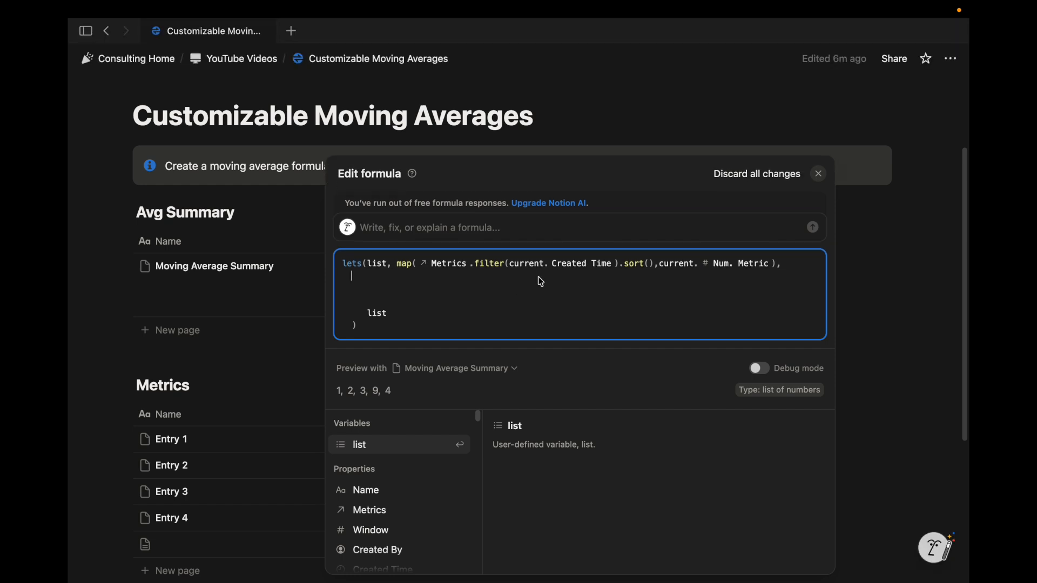
left_click(799, 264)
key("Return")
key("Return")
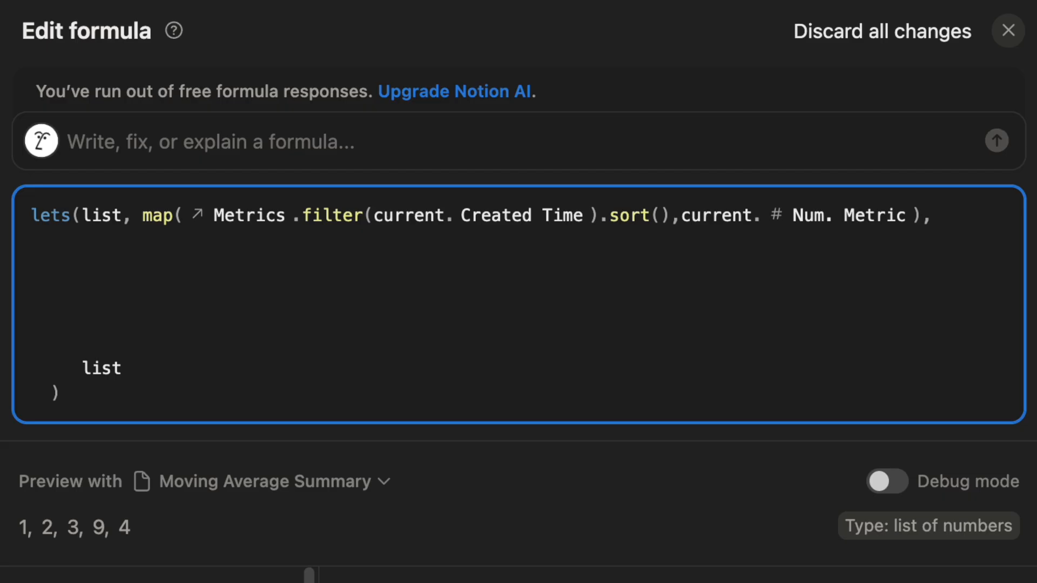
type("avg,")
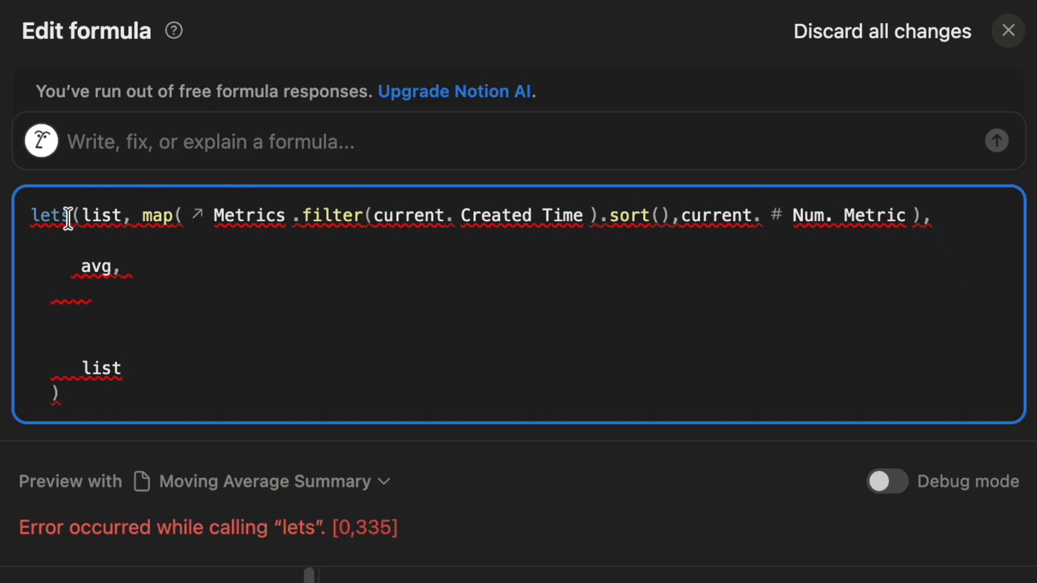
type("list")
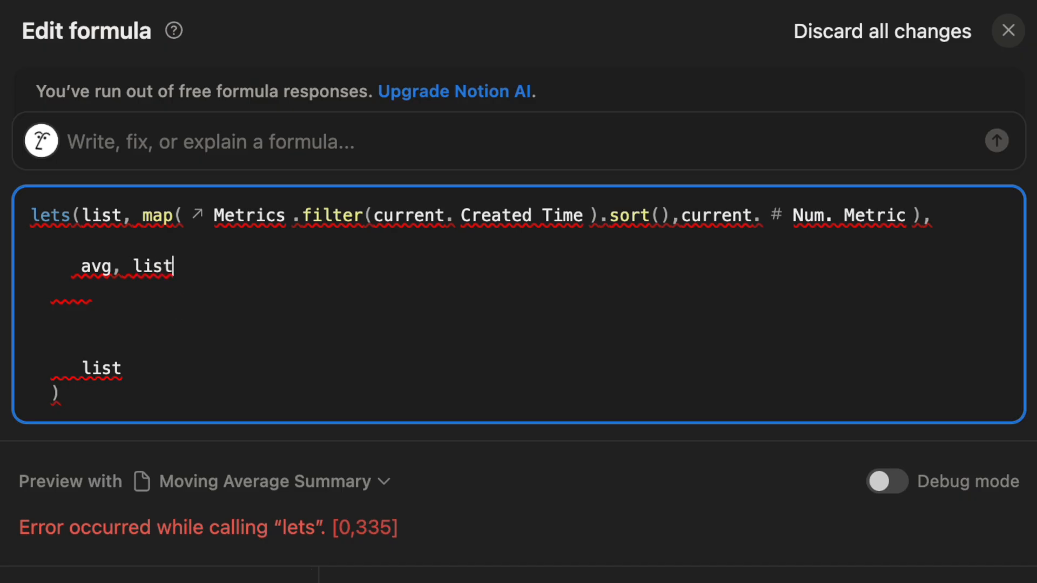
type(".m")
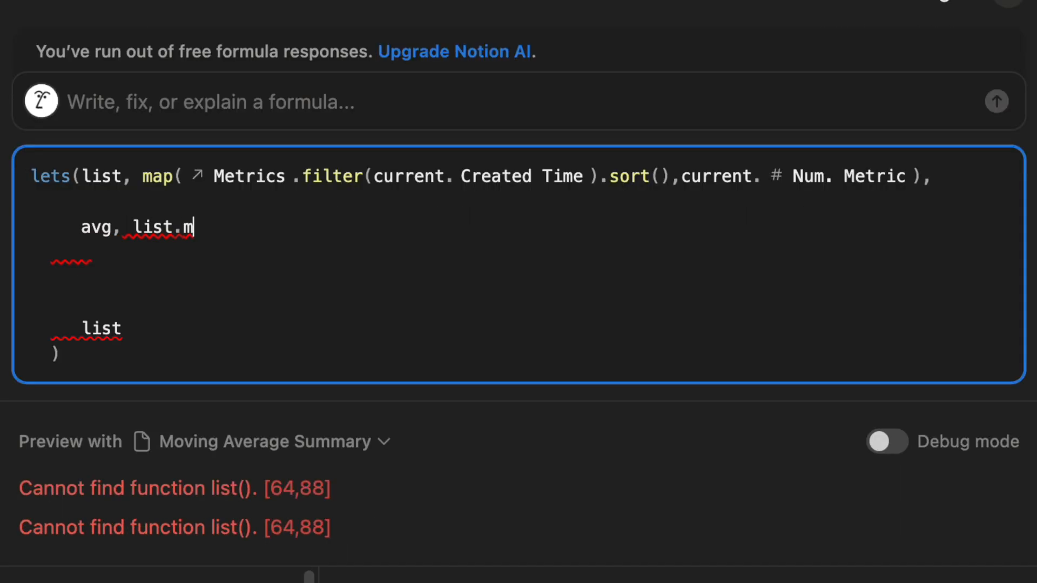
type("ean(),")
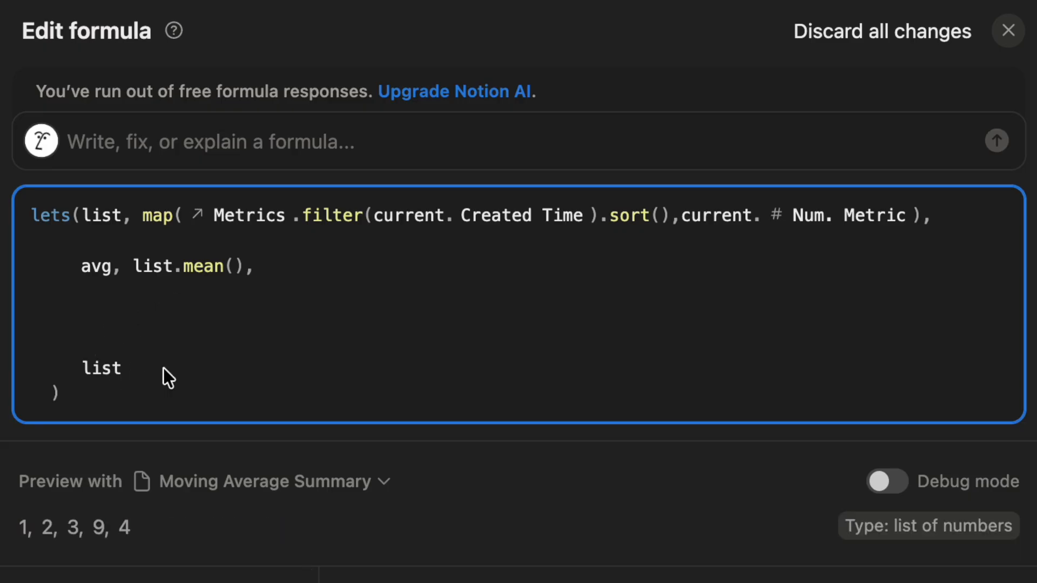
- Make the Moving Average formula return avg instead of list, and close the formula editor
key("BackSpace")
key("BackSpace")
key("BackSpace")
key("BackSpace")
type("avg")
key("Escape")
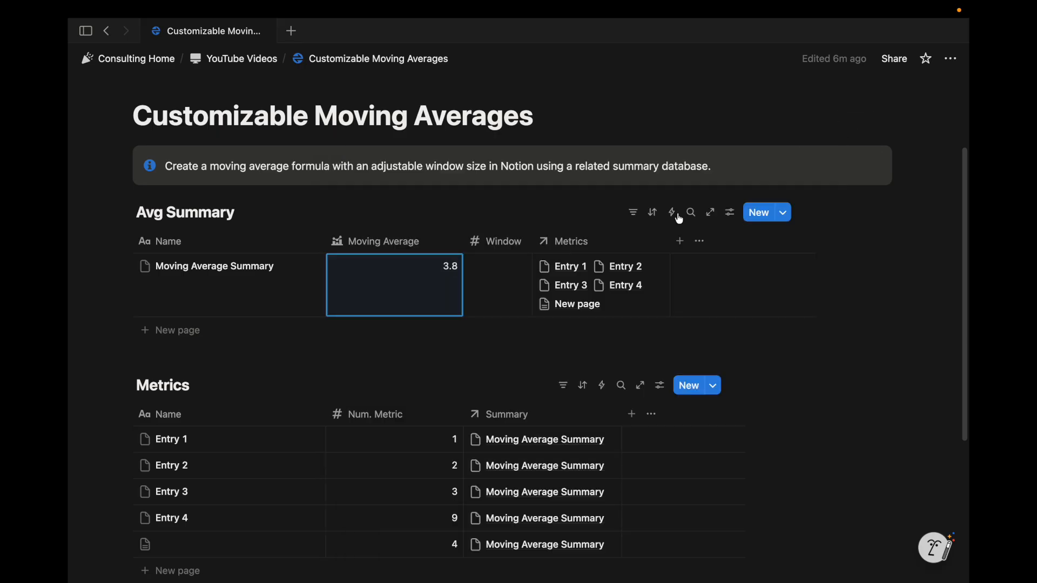
- Name the unnamed last page in the Metrics database Entry 5
scroll(447, 486, "down", 1)
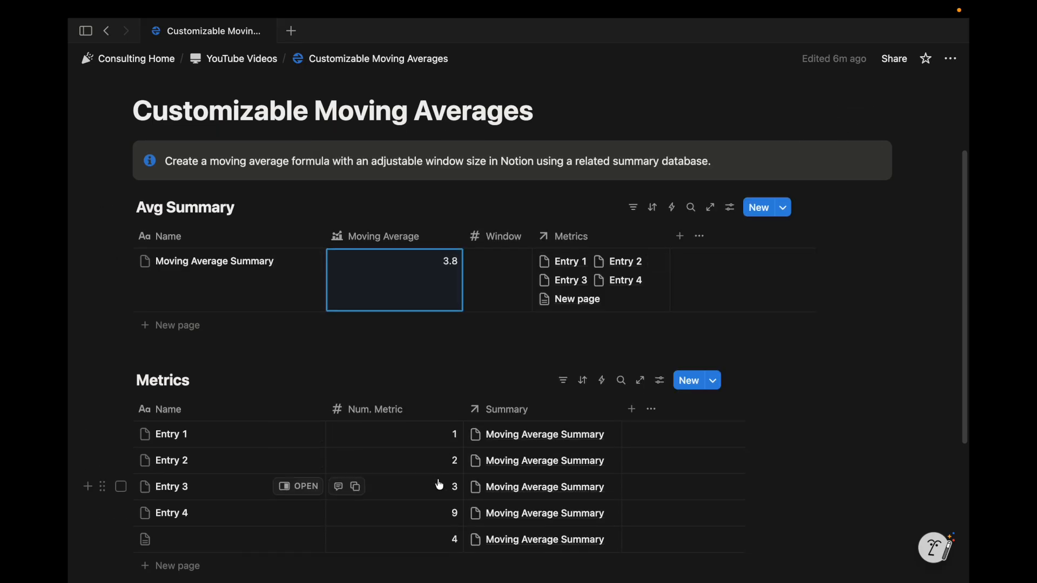
left_click(211, 545)
type("Entry 5")
key("Return")
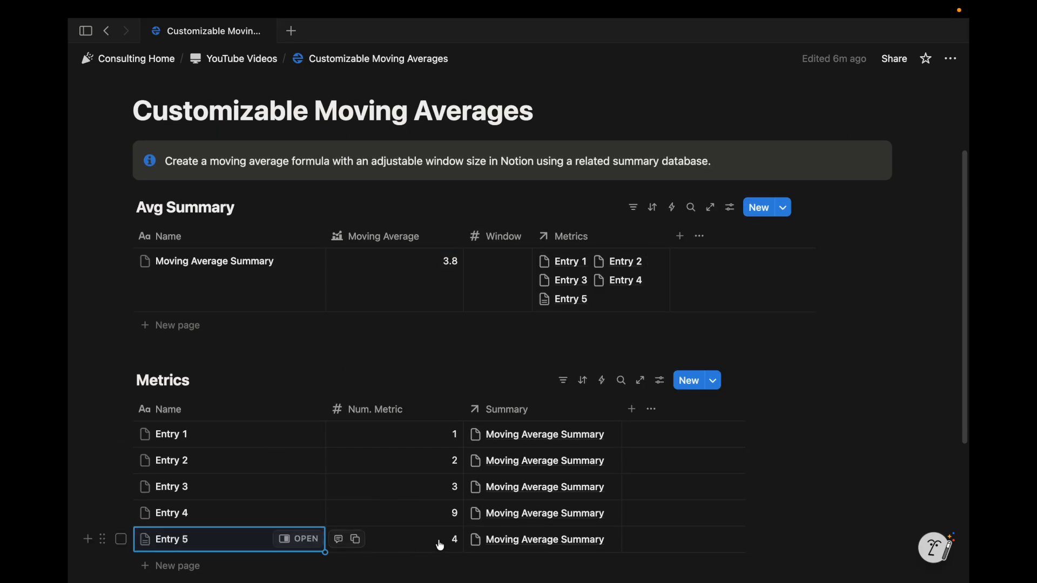
left_click(399, 267)
left_click(414, 290)
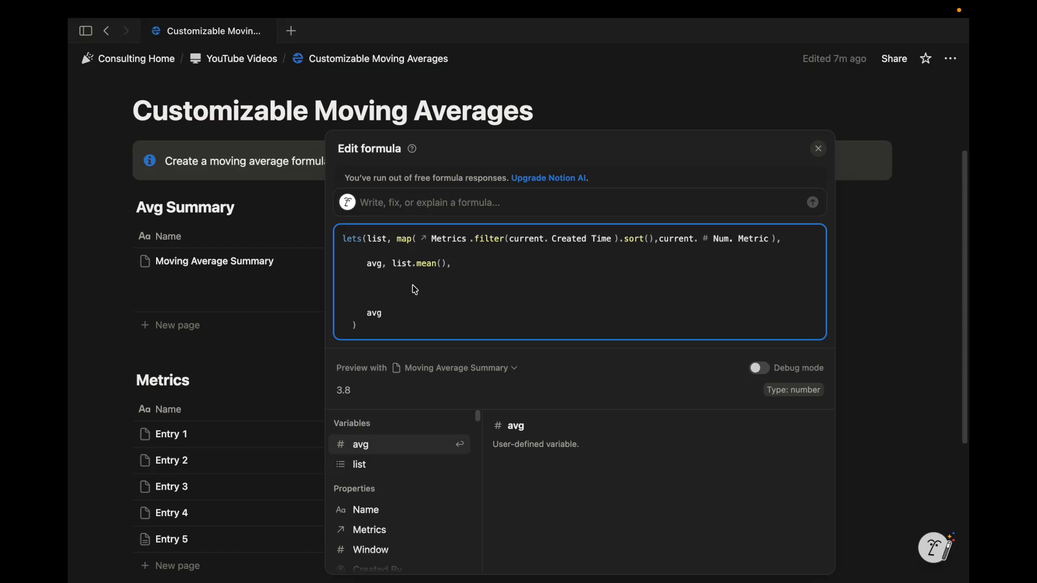
left_click(840, 93)
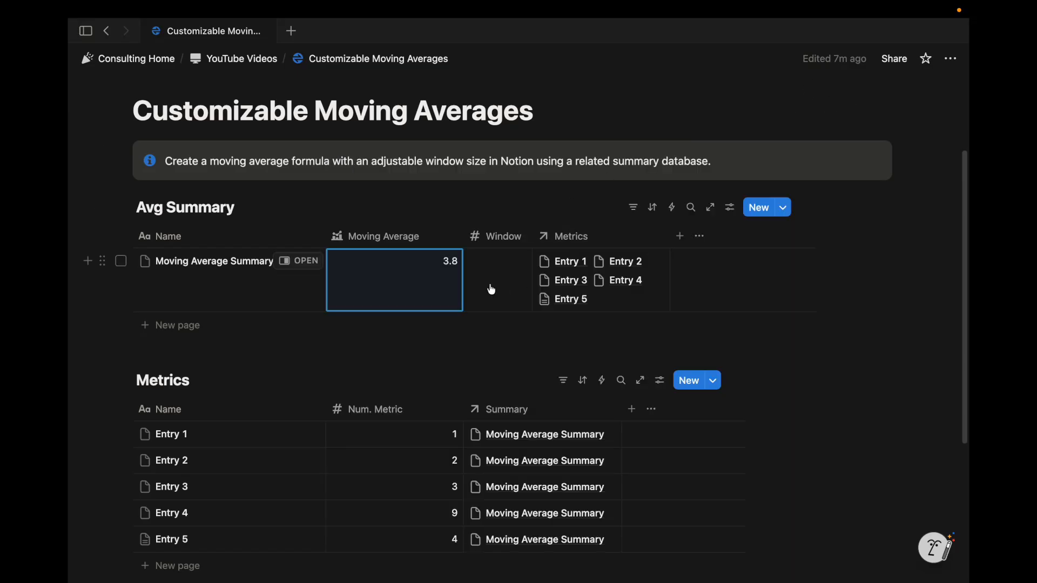
- Define an index variable equal to the Window property below avg in the Moving Average formula, and close the editor
left_click(419, 285)
type("index, # ")
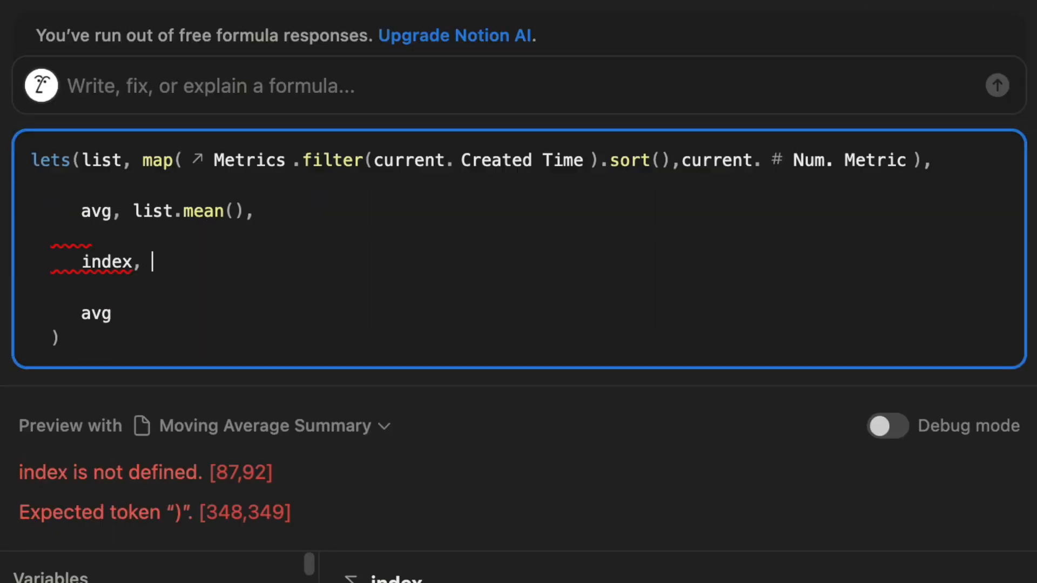
type("Window ")
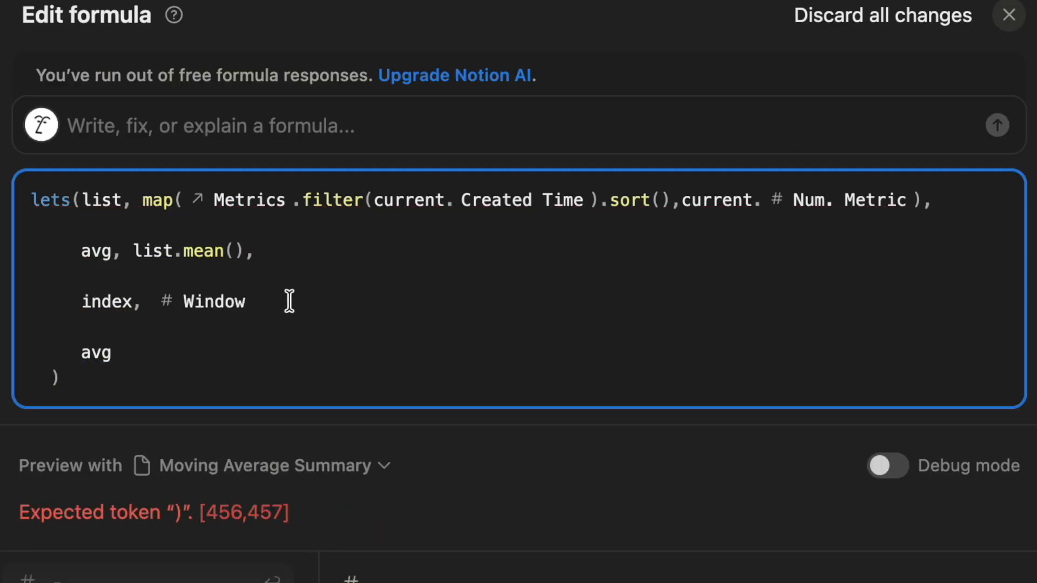
type(",")
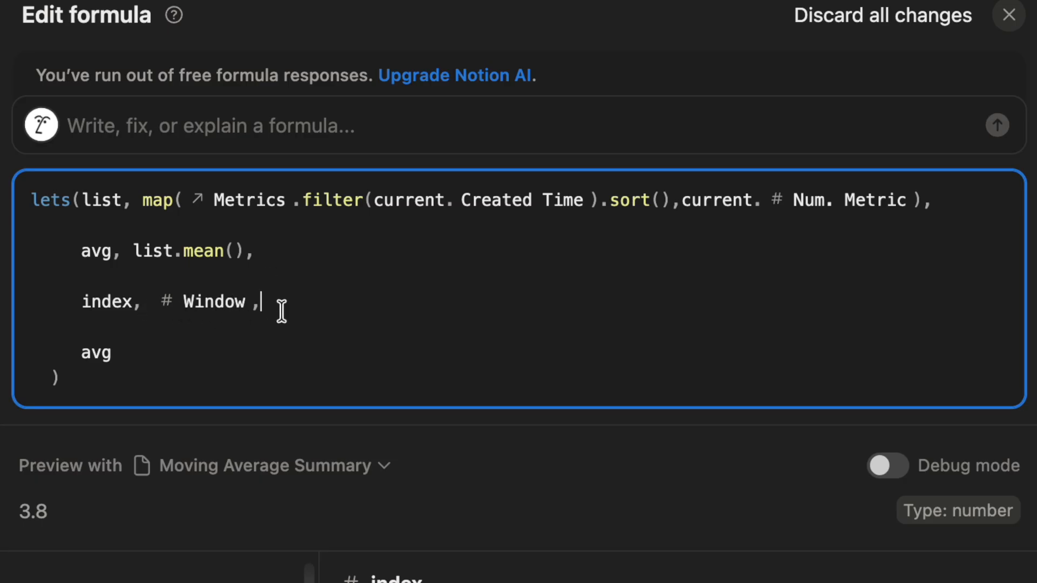
left_click(787, 125)
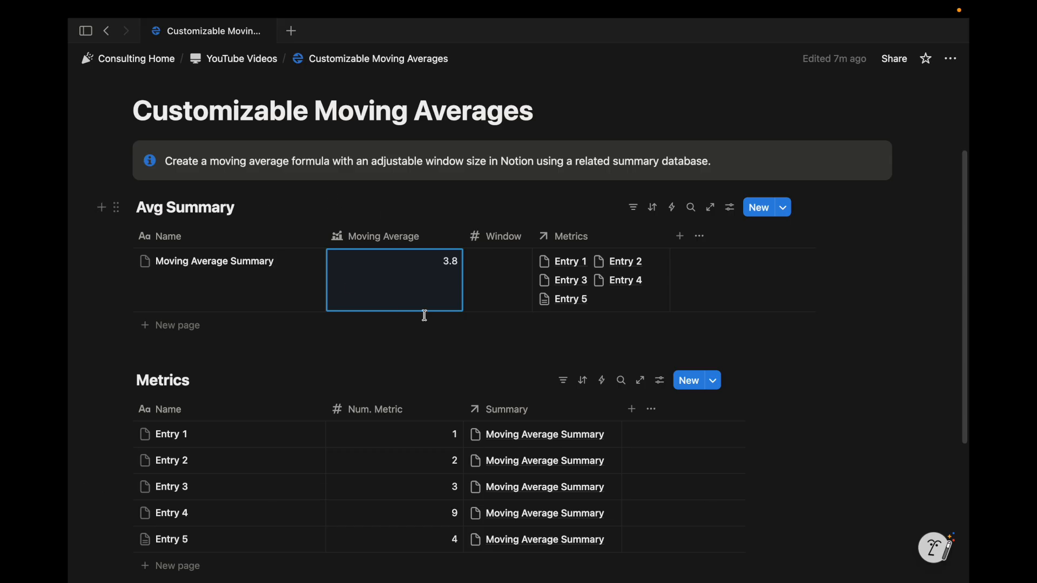
- Define a window variable as slice(list,index) below the index variable in the Moving Average formula
left_click(416, 298)
left_click(417, 298)
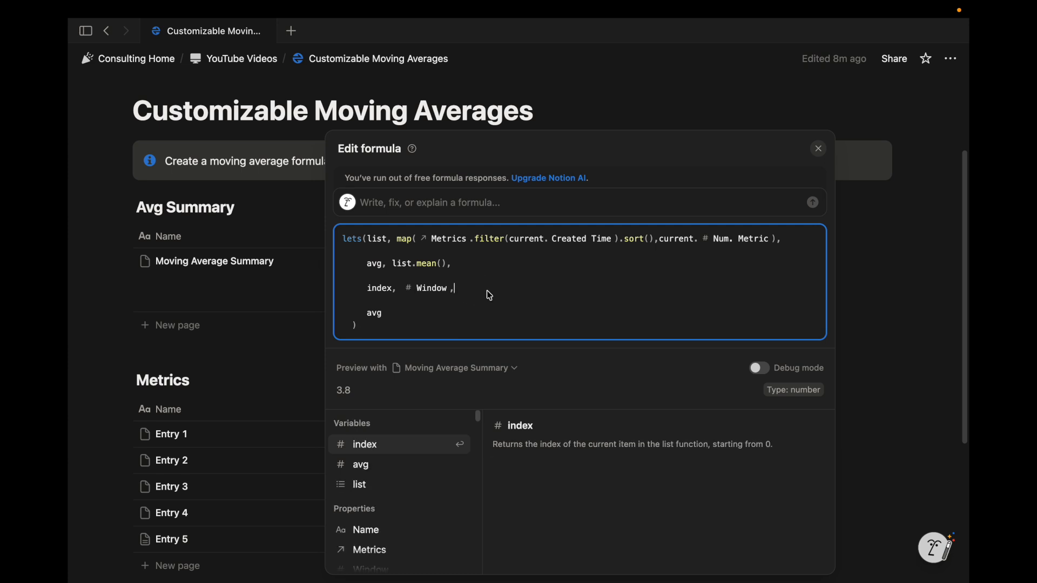
key("shift+Return")
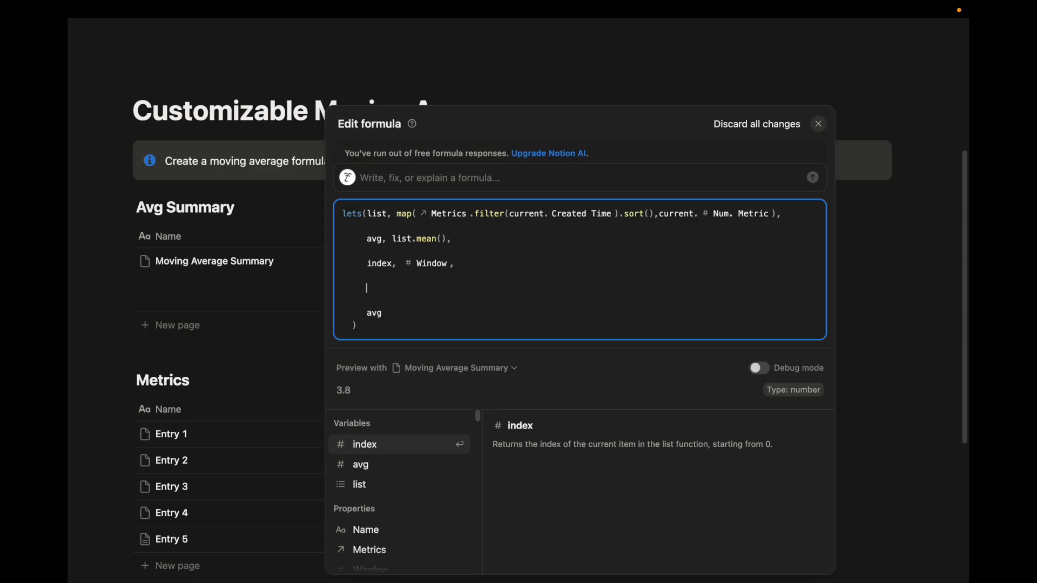
type("window")
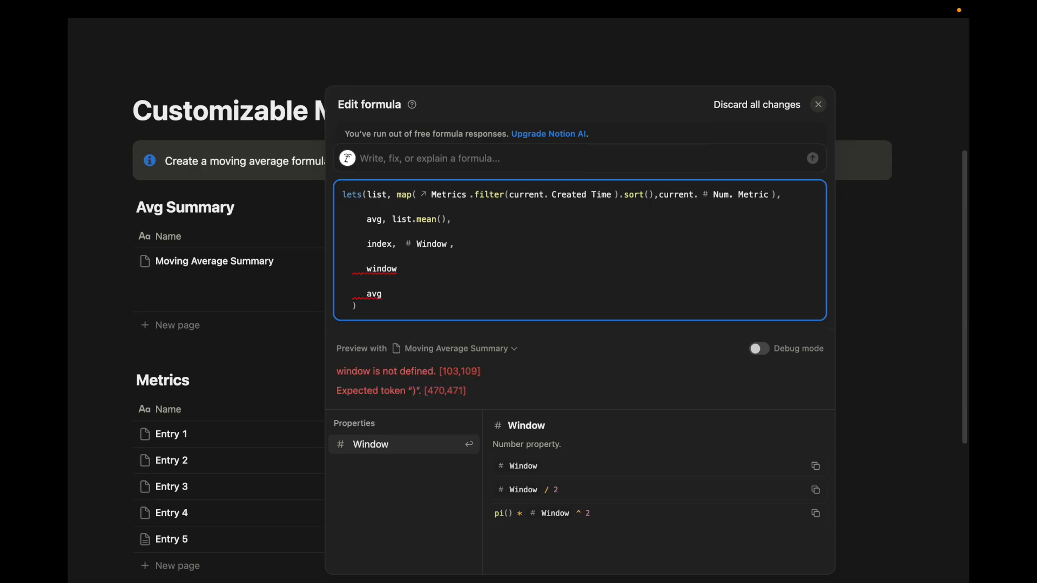
type(", sli")
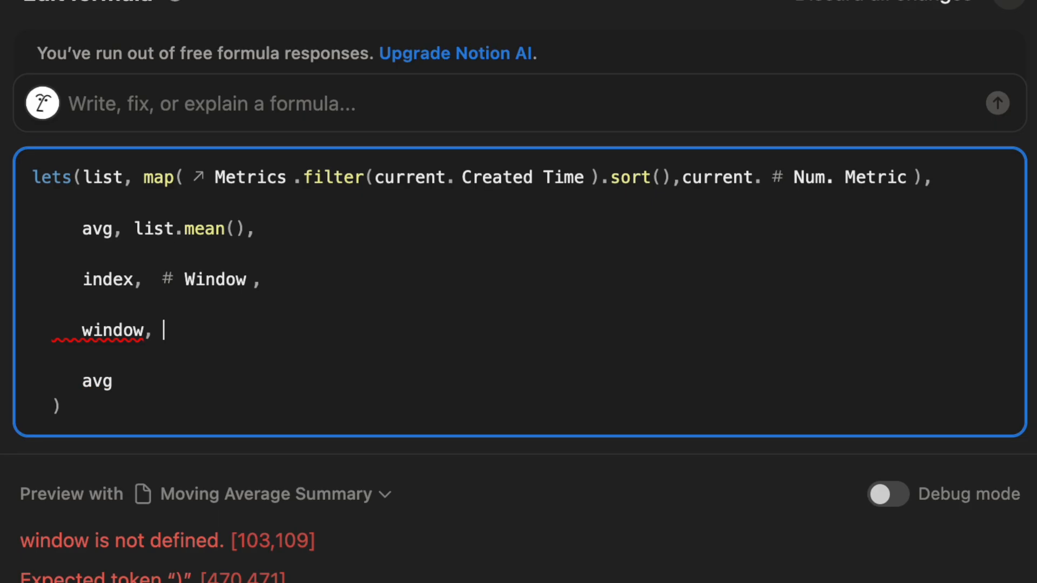
type("ce")
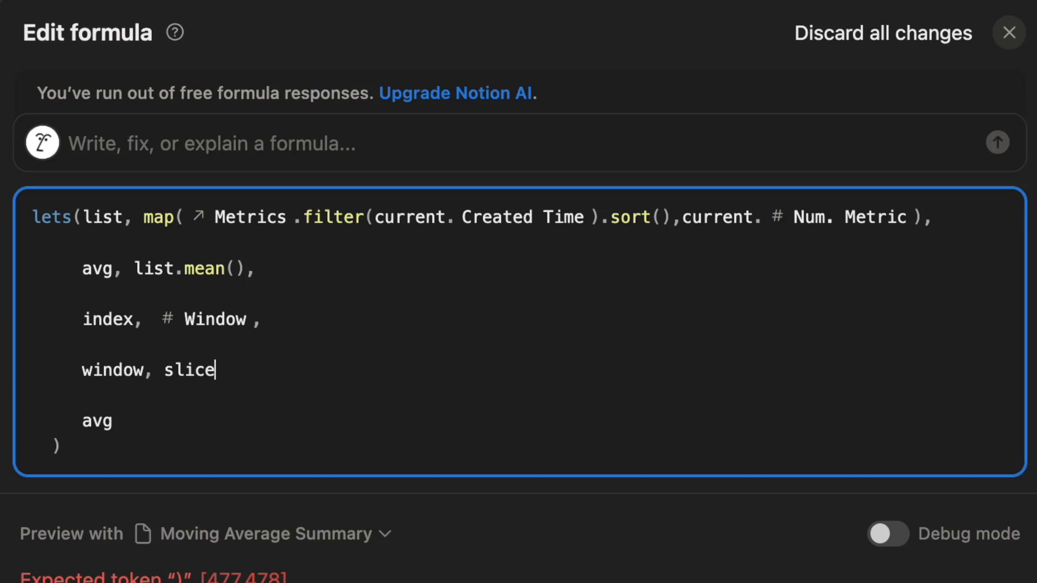
type("(list")
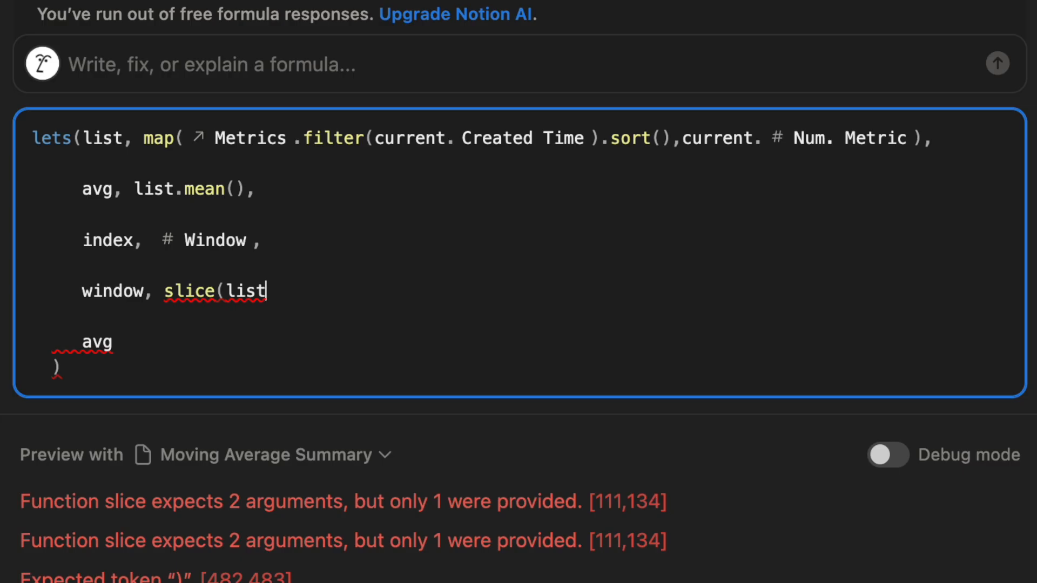
type(",")
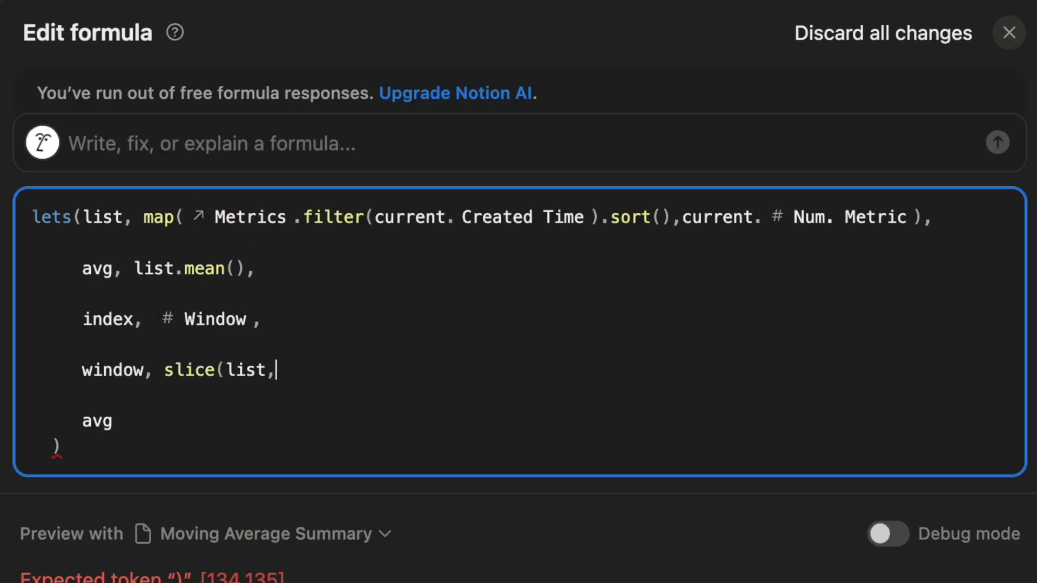
type("index)")
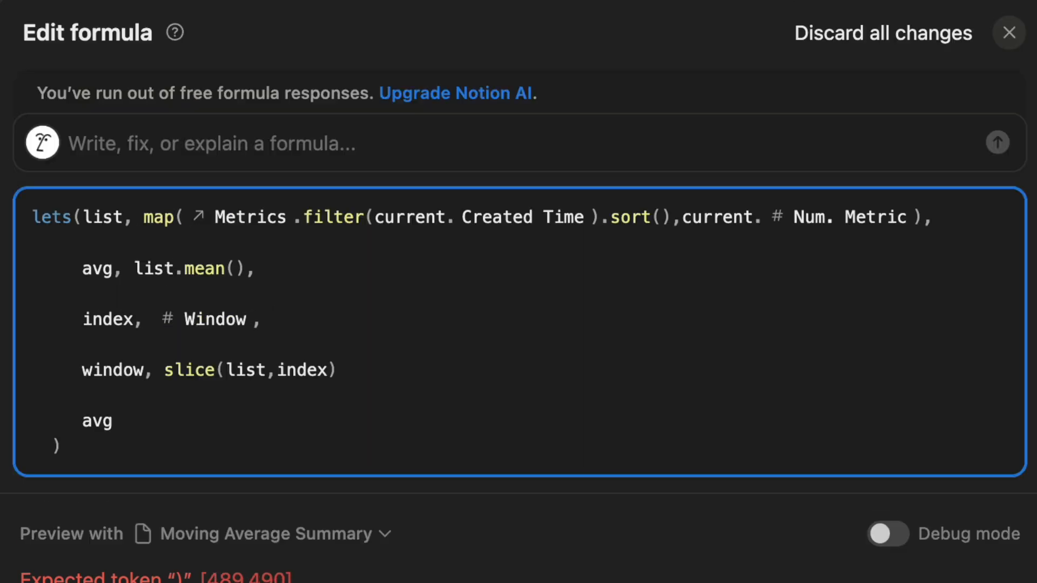
type(",")
- Make the Moving Average formula return window instead of avg
left_click(123, 421)
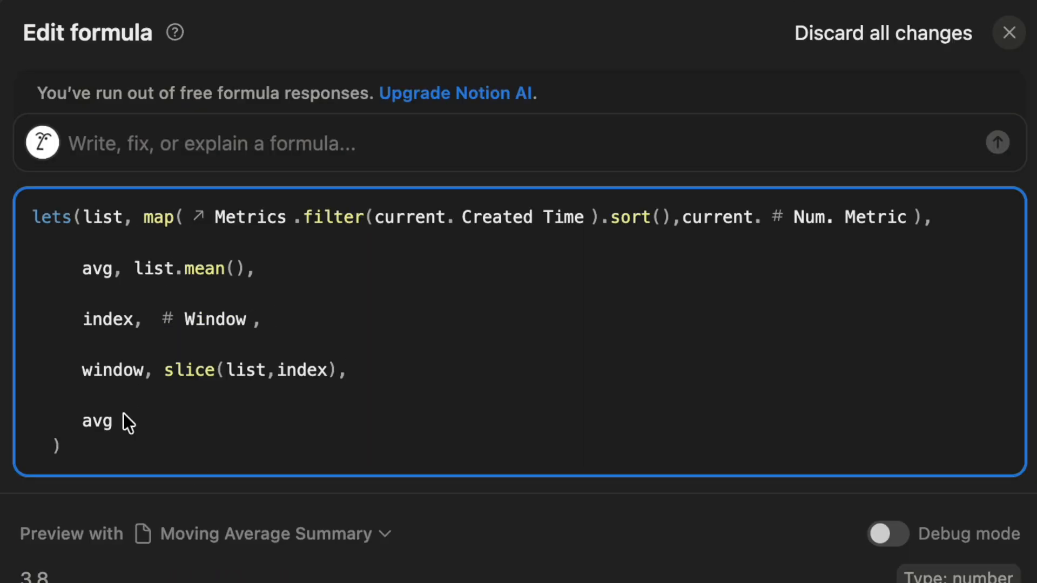
key("BackSpace")
key("BackSpace")
key("BackSpace")
type("window")
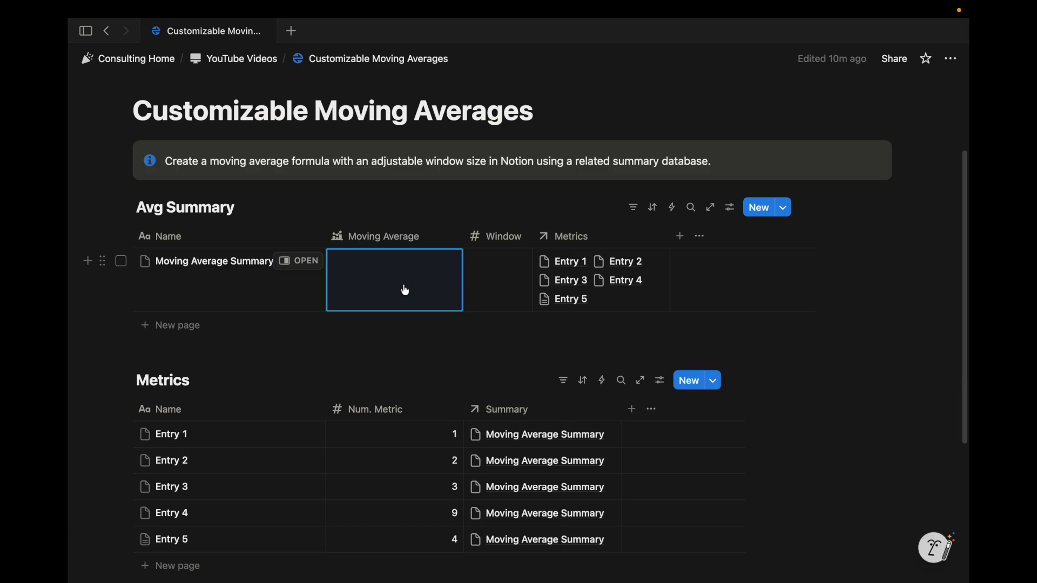
- Set the Window value of Moving Average Summary to 3
left_click(525, 302)
type("3")
key("Return")
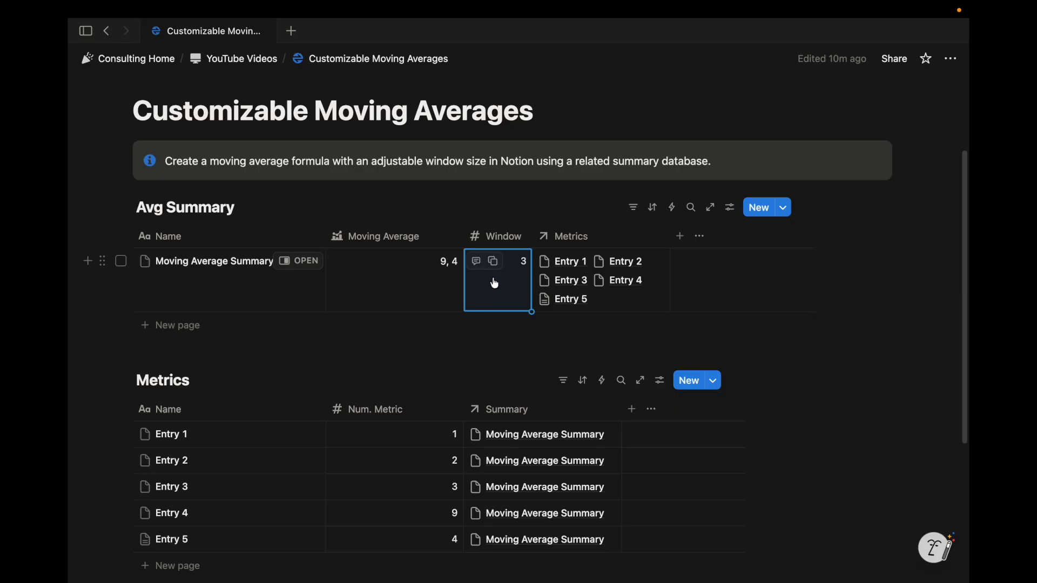
- Try 1 and 2 in turn as the Window value of Moving Average Summary
left_click(514, 288)
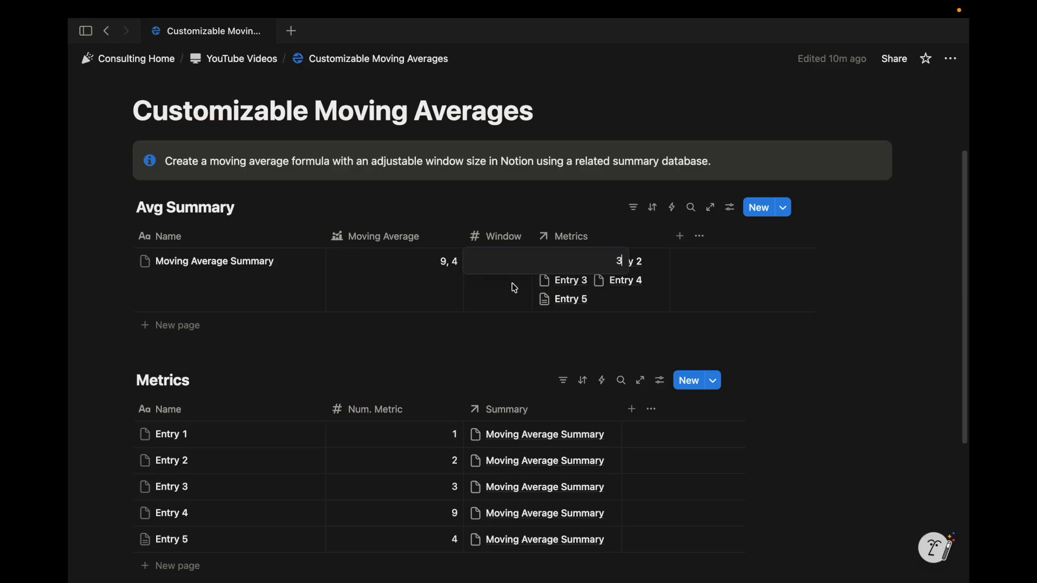
key("BackSpace")
type("1")
key("Return")
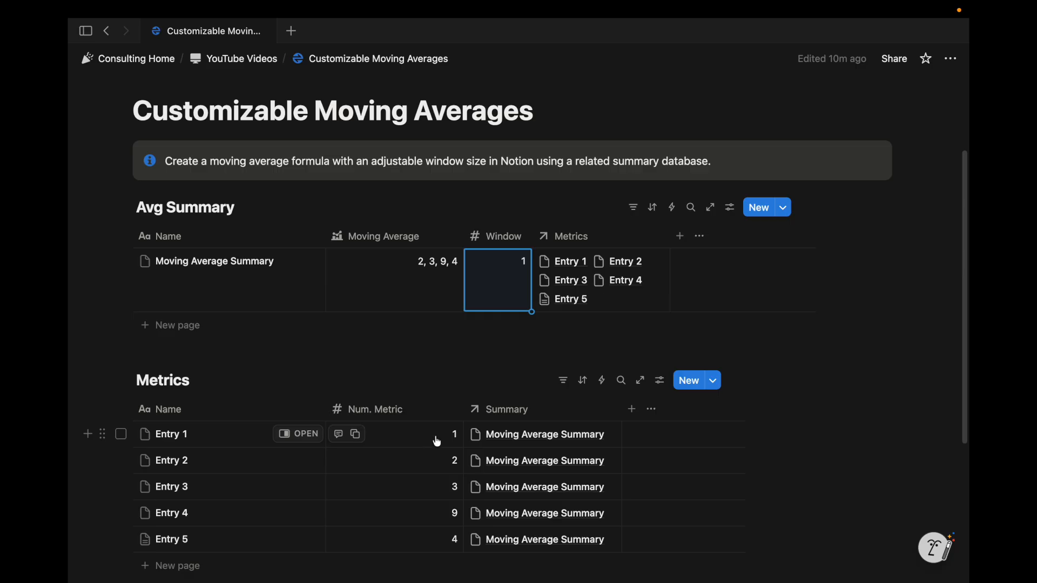
left_click(516, 287)
key("BackSpace")
type("2")
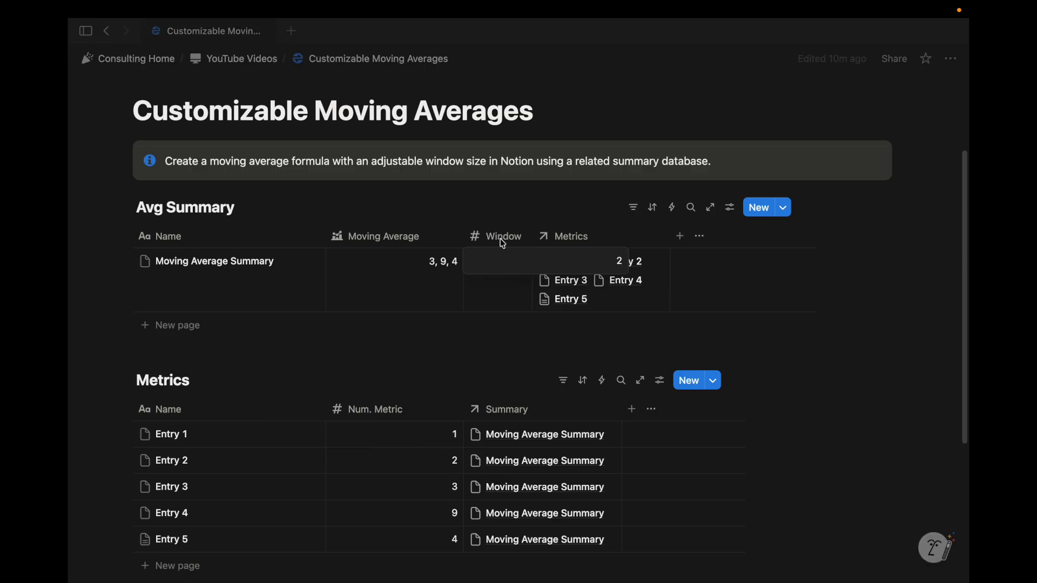
key("Return")
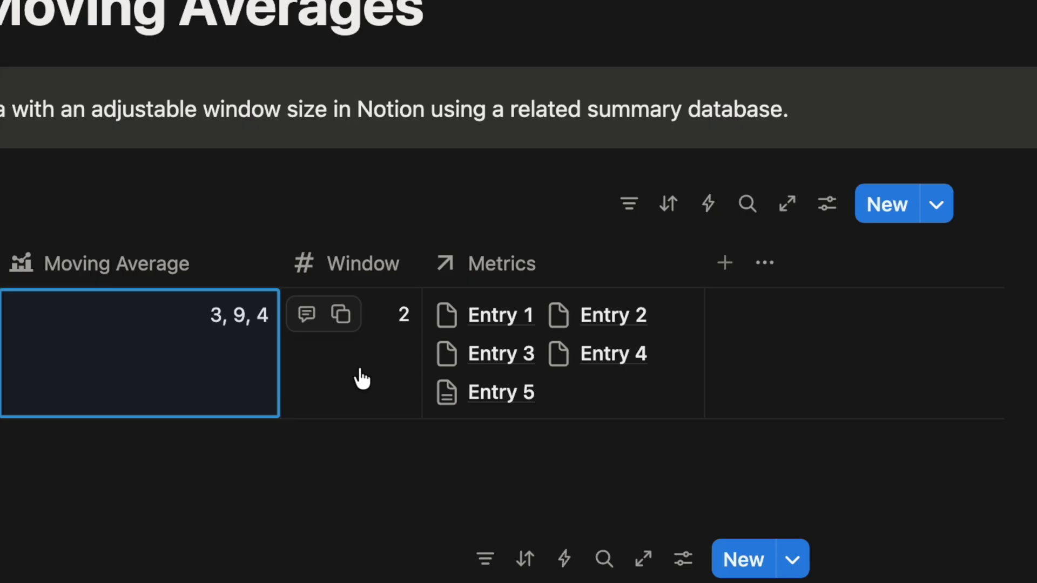
- Negate the Window property assigned to the index variable in the Moving Average formula, and close the editor
left_click(447, 293)
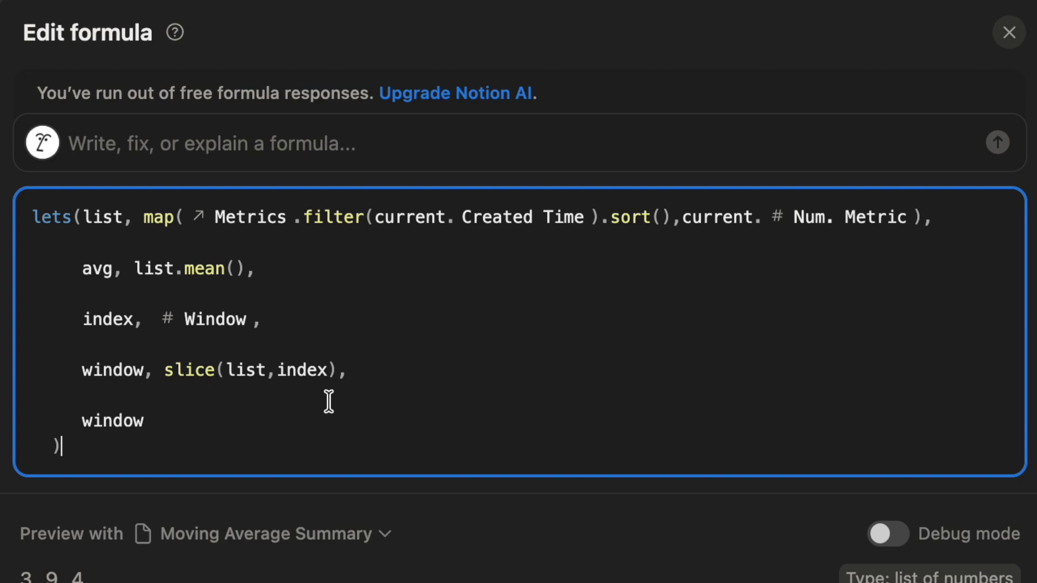
key("Escape")
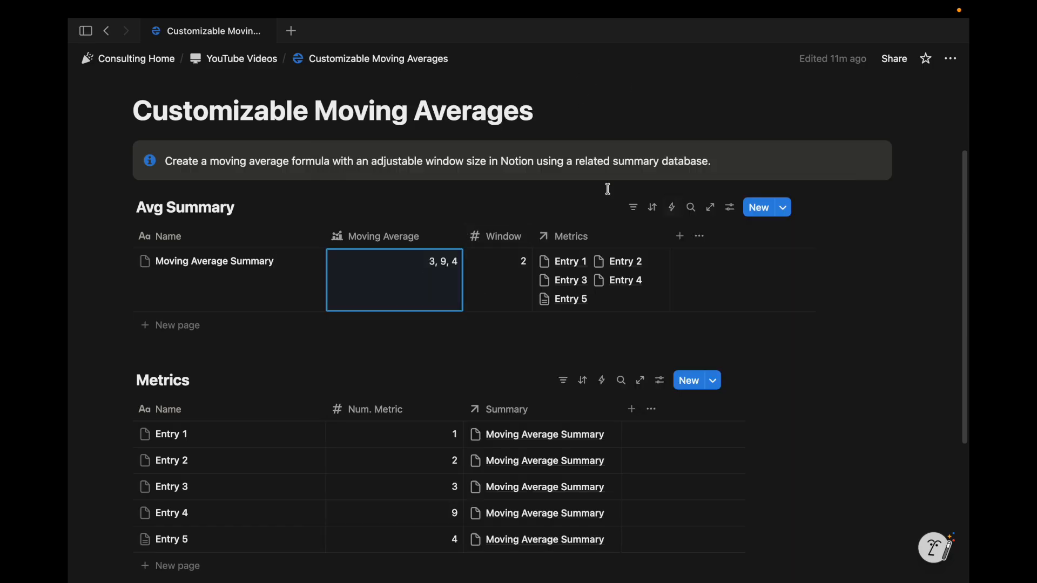
left_click(440, 304)
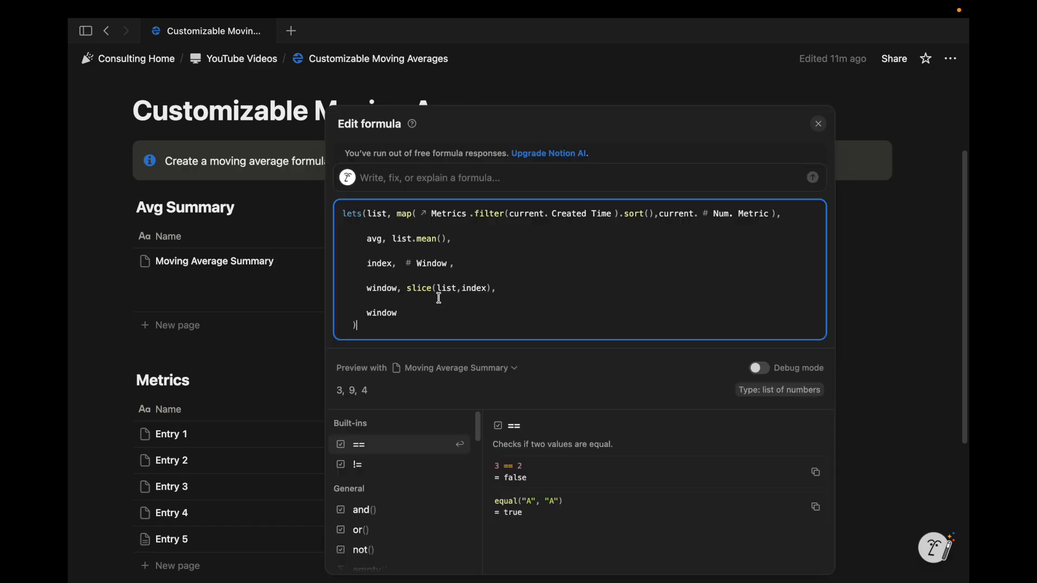
left_click(402, 265)
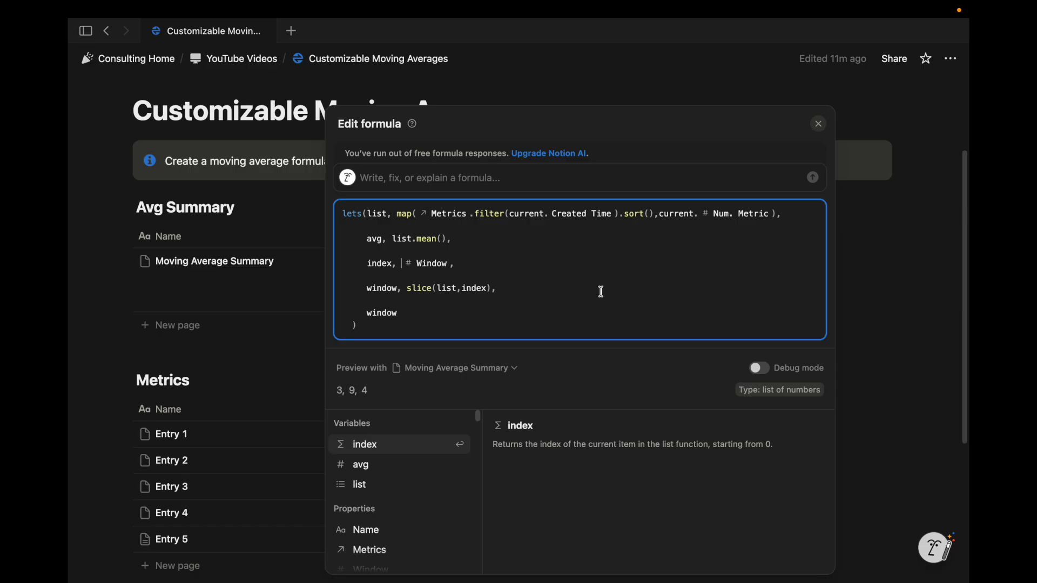
type("-")
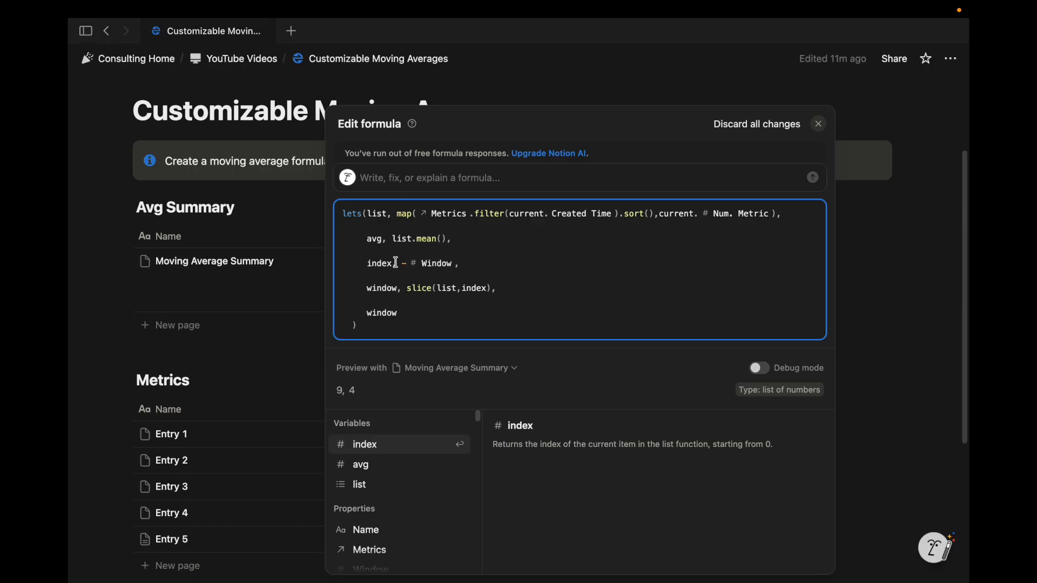
left_click(643, 77)
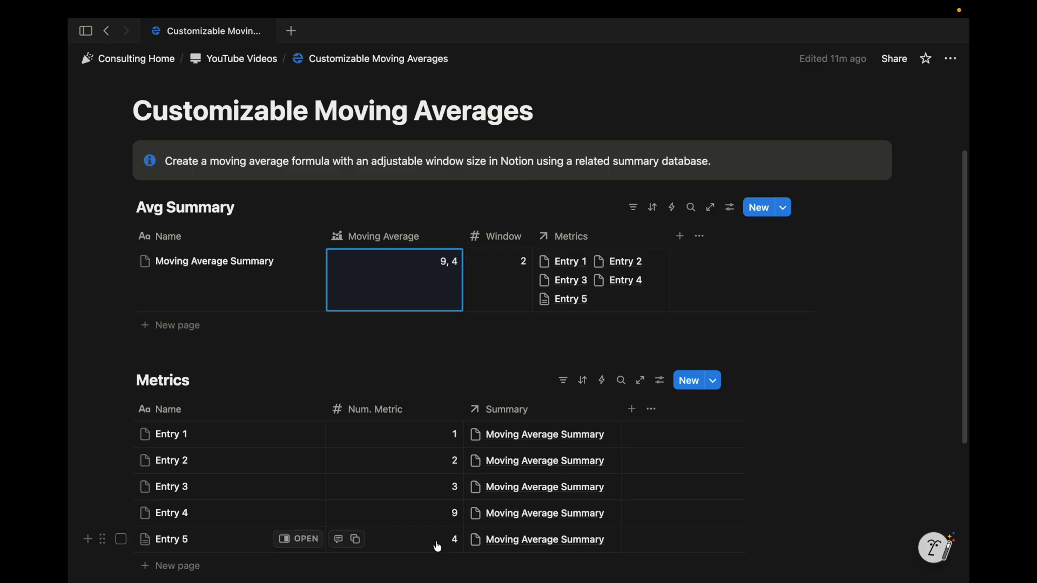
- Set the Window value of Moving Average Summary to 1
left_click(528, 274)
key("BackSpace")
type("1")
key("Return")
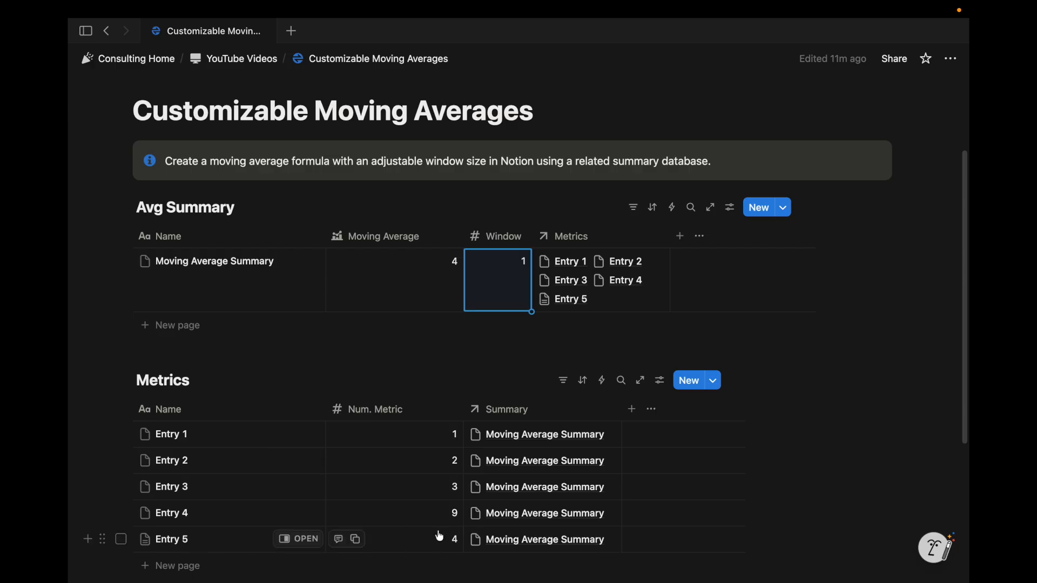
- Append .mean() to slice(list,index) in the window variable of the Moving Average formula, and close the editor
left_click(510, 275)
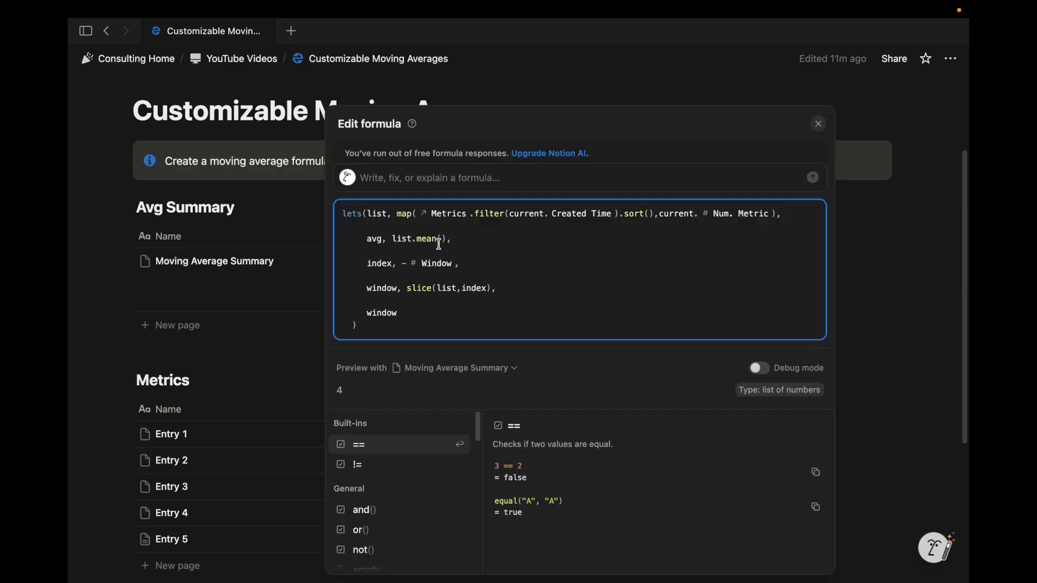
left_click_drag(397, 262, 406, 265)
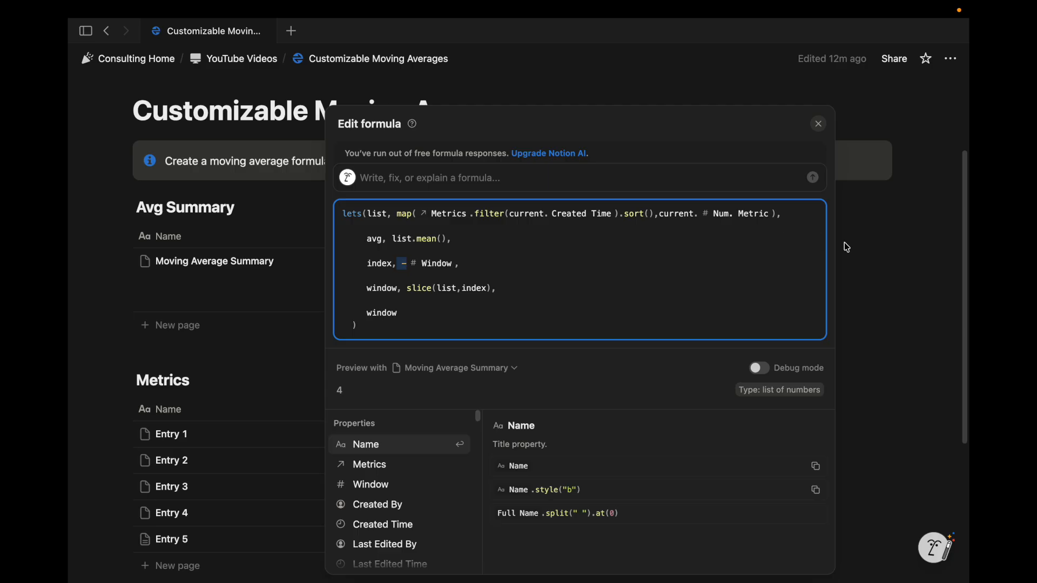
left_click(890, 255)
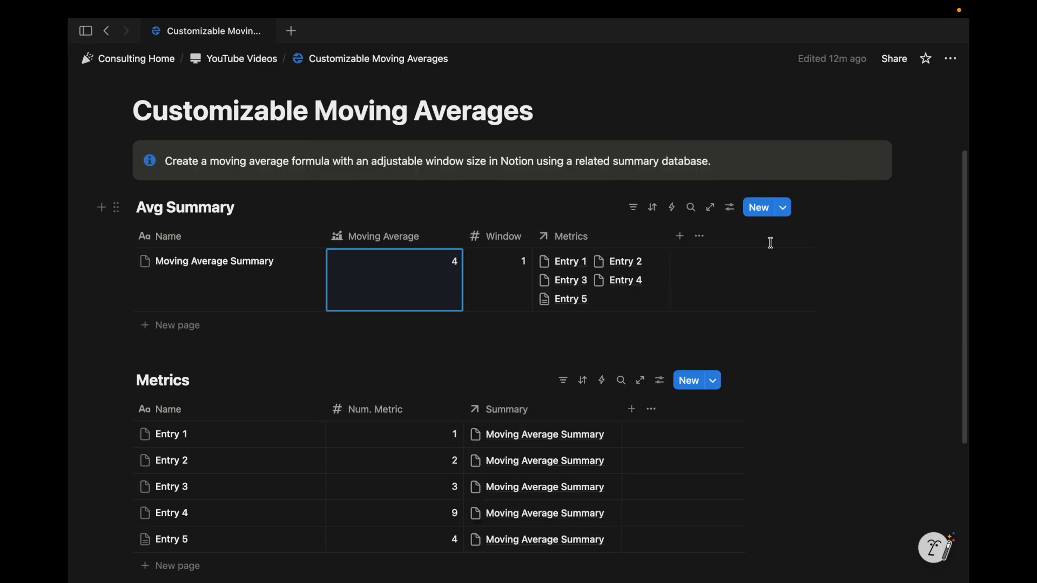
left_click(427, 292)
left_click(495, 290)
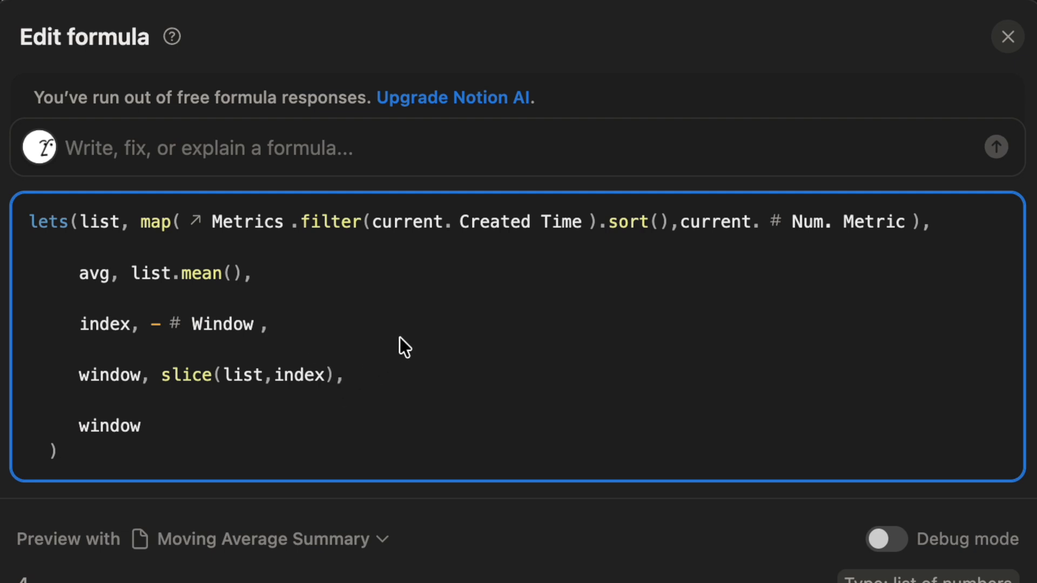
type(".mean(")
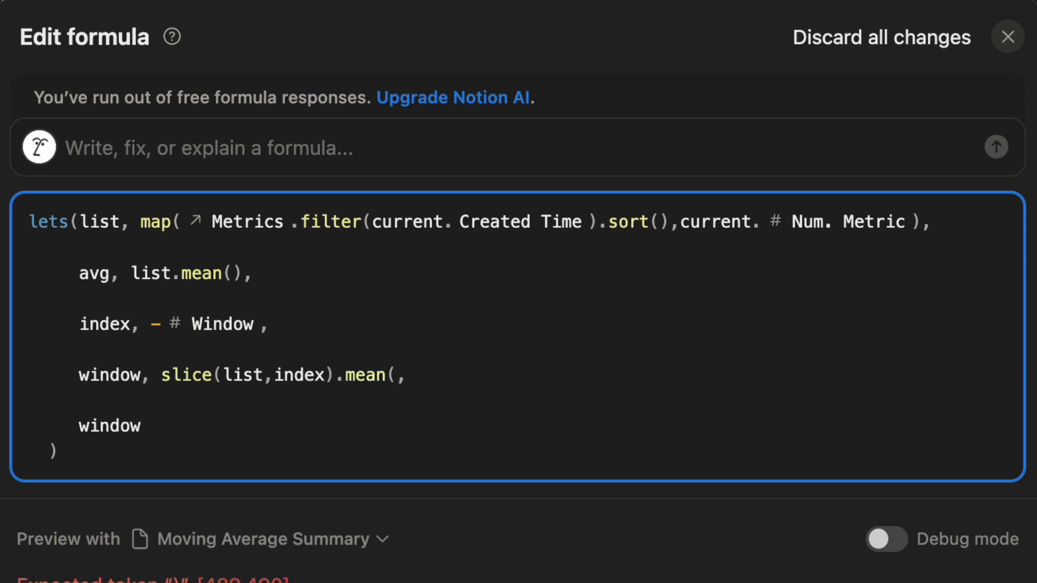
type(")")
left_click(875, 124)
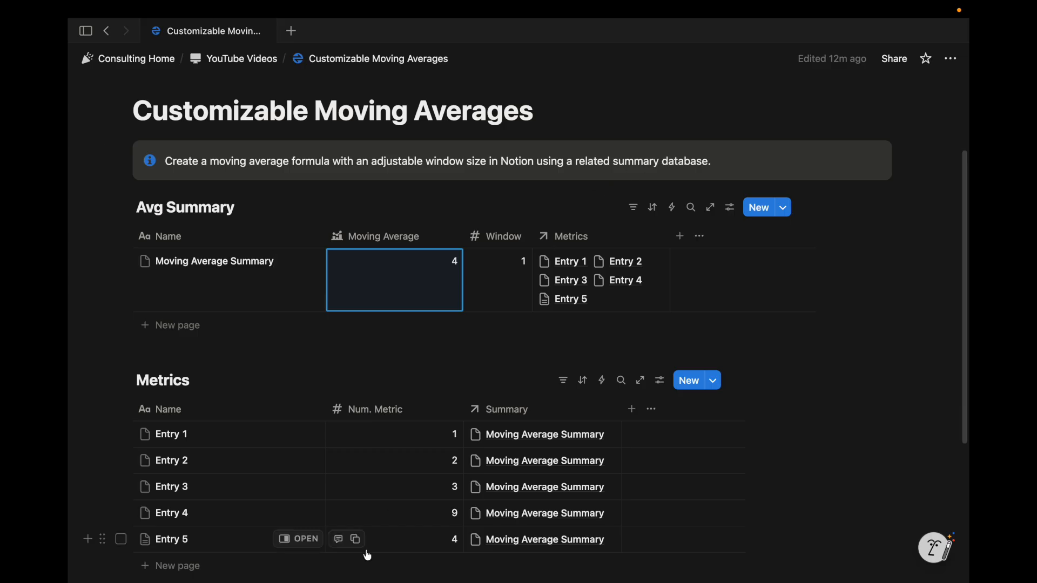
- Set the Window value of Moving Average Summary to 2
left_click(522, 285)
key("BackSpace")
type("2")
left_click(486, 210)
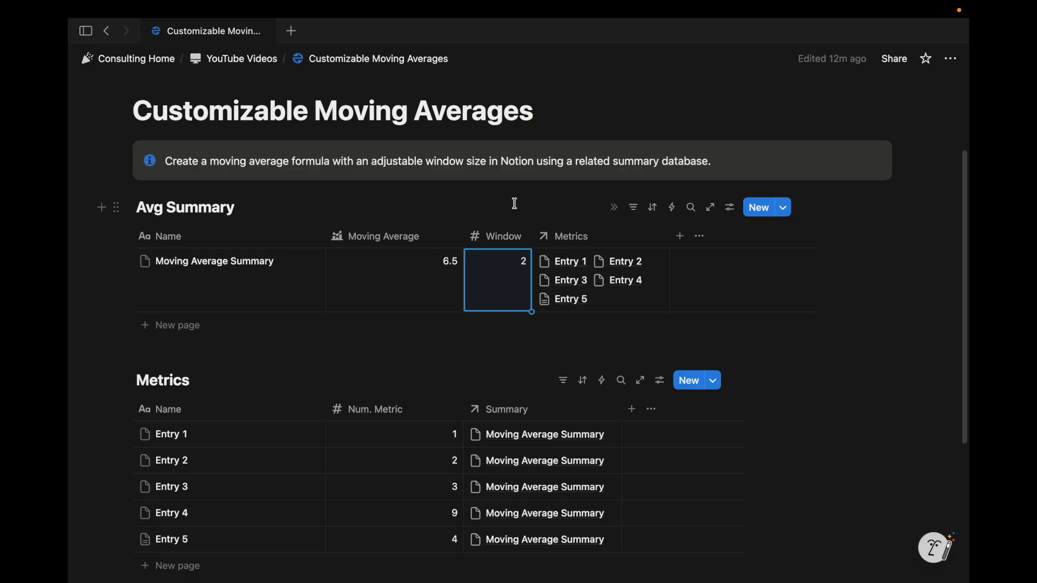
- Try 0 as the Window value of Moving Average Summary, and clear the value
left_click(402, 296)
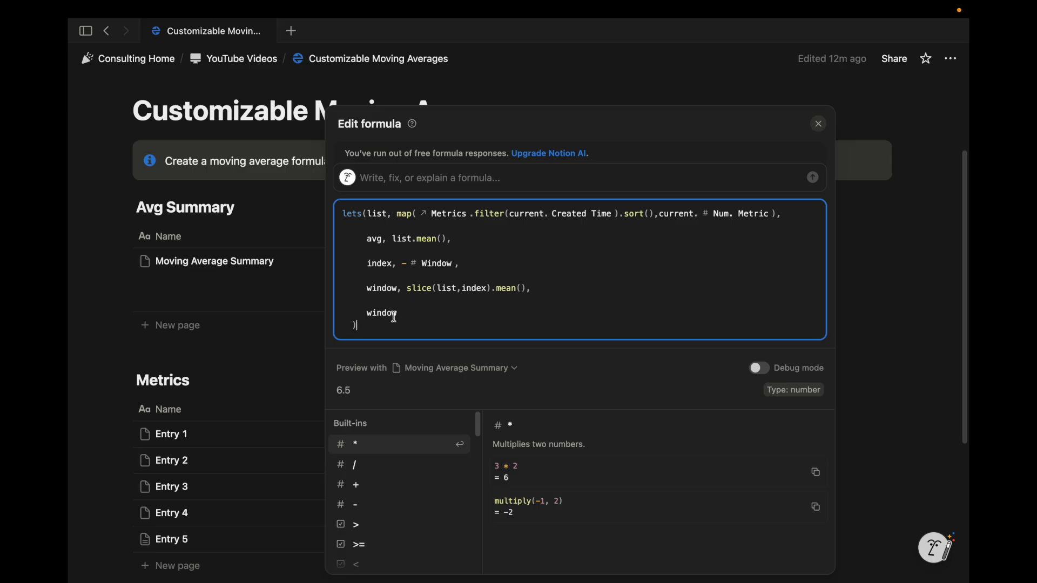
key("Escape")
left_click(494, 274)
key("BackSpace")
type("0")
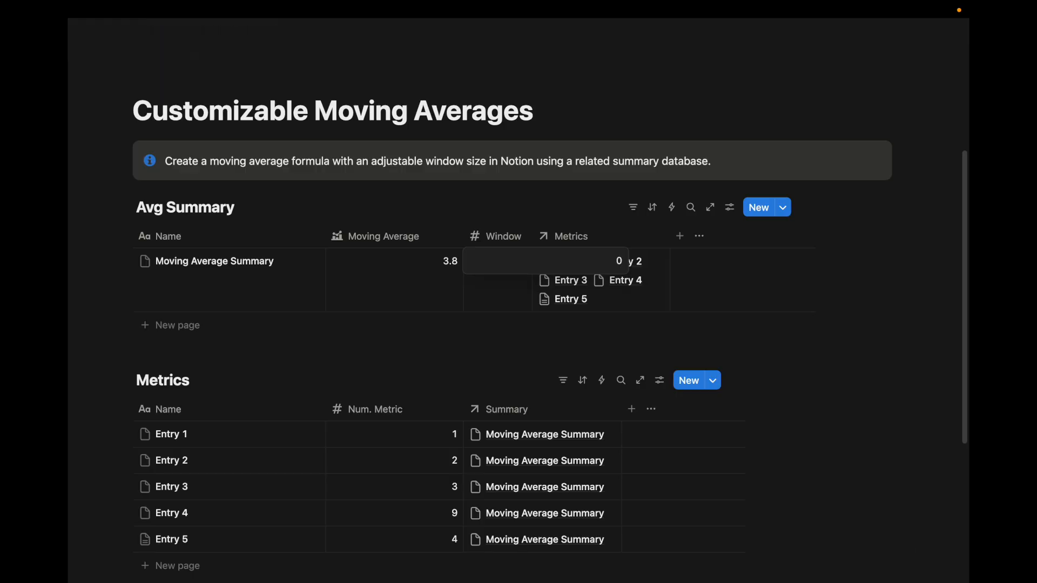
key("BackSpace")
key("Escape")
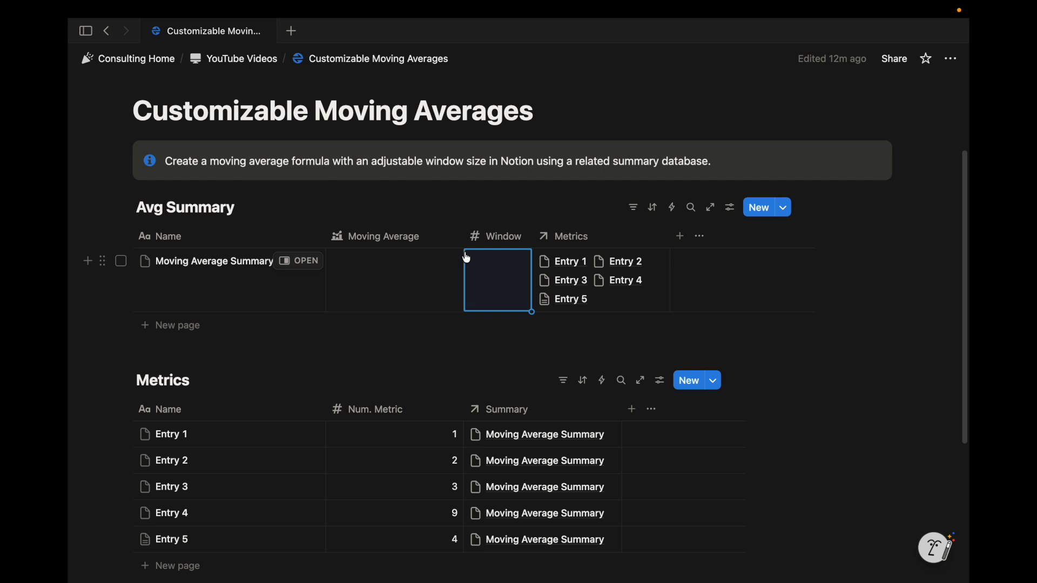
- Start an ifs condition with empty(Window), using the Window property, before the returned window in the Moving Average formula
left_click(423, 282)
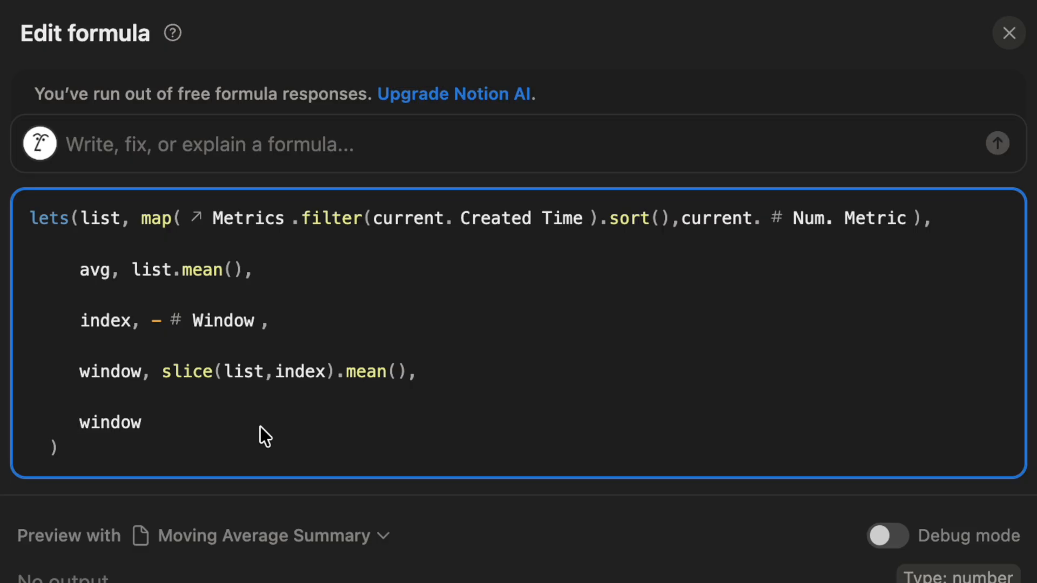
type("ifs(")
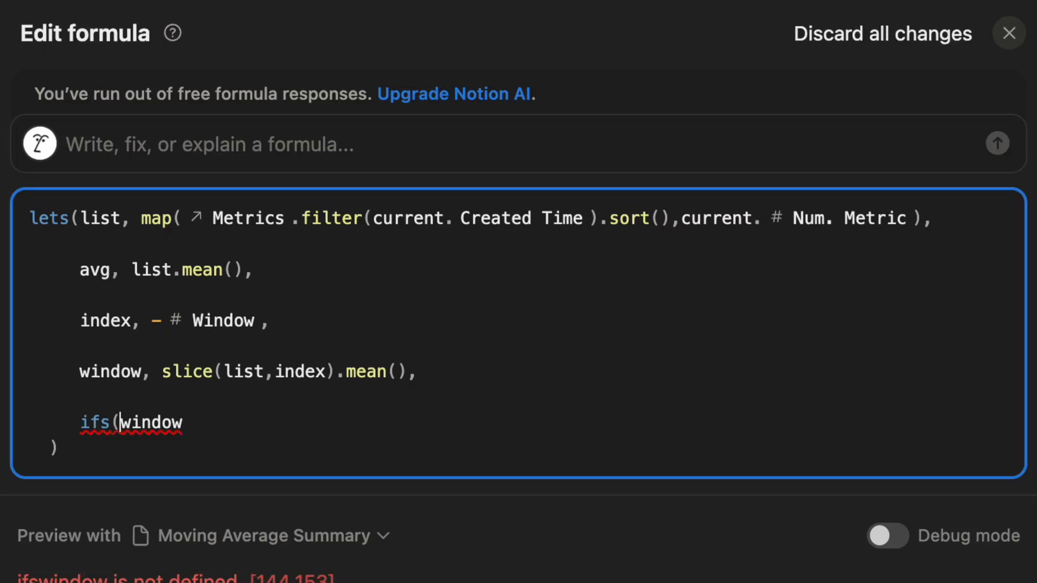
type("empty(")
left_click(335, 580)
type(")")
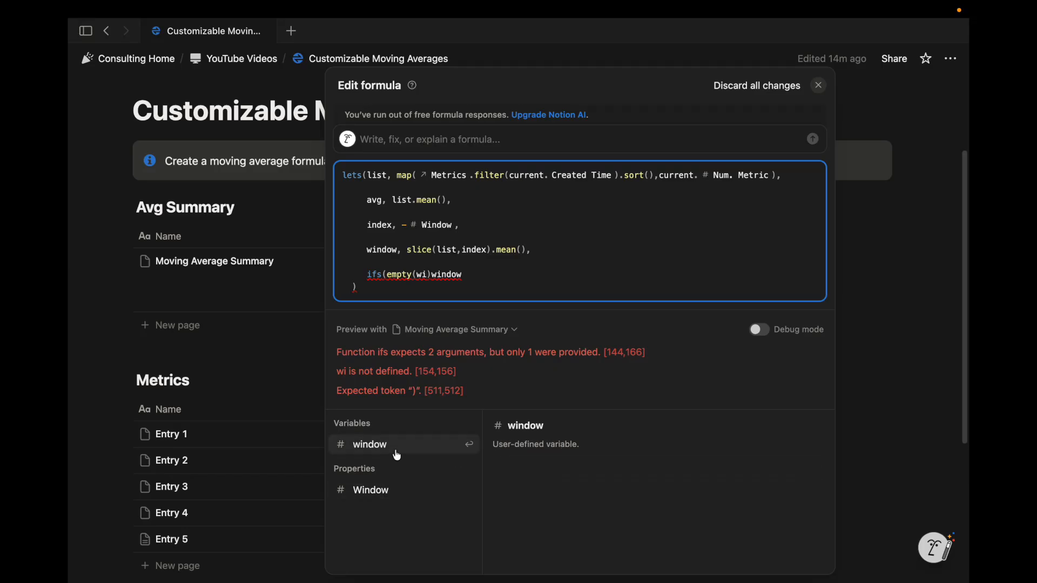
left_click(384, 491)
key("Right")
type(",")
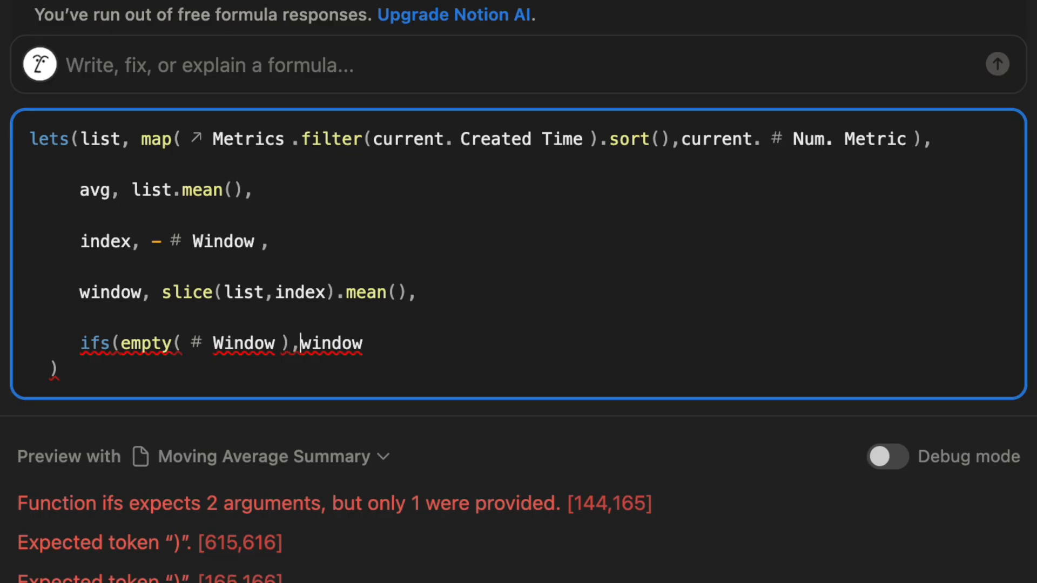
- Complete the ifs condition to return avg when Window is empty and window otherwise, and close the editor
type("avg")
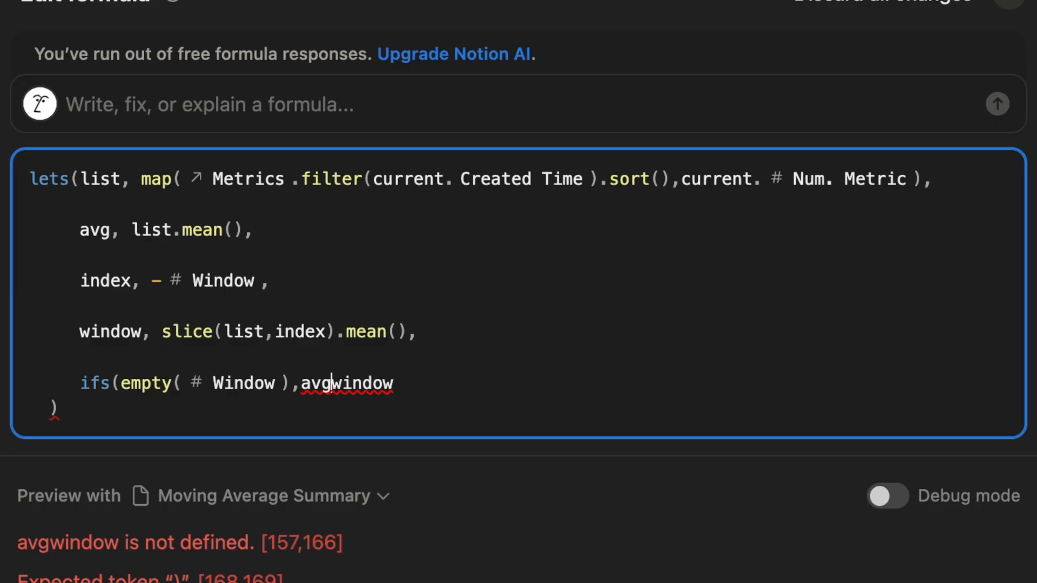
type(",")
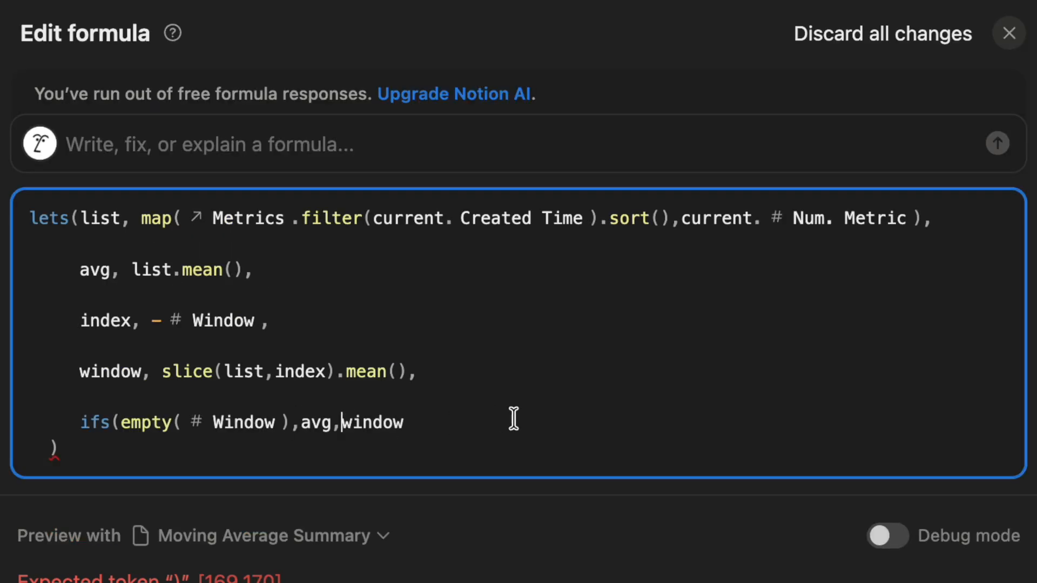
left_click_drag(408, 422, 342, 423)
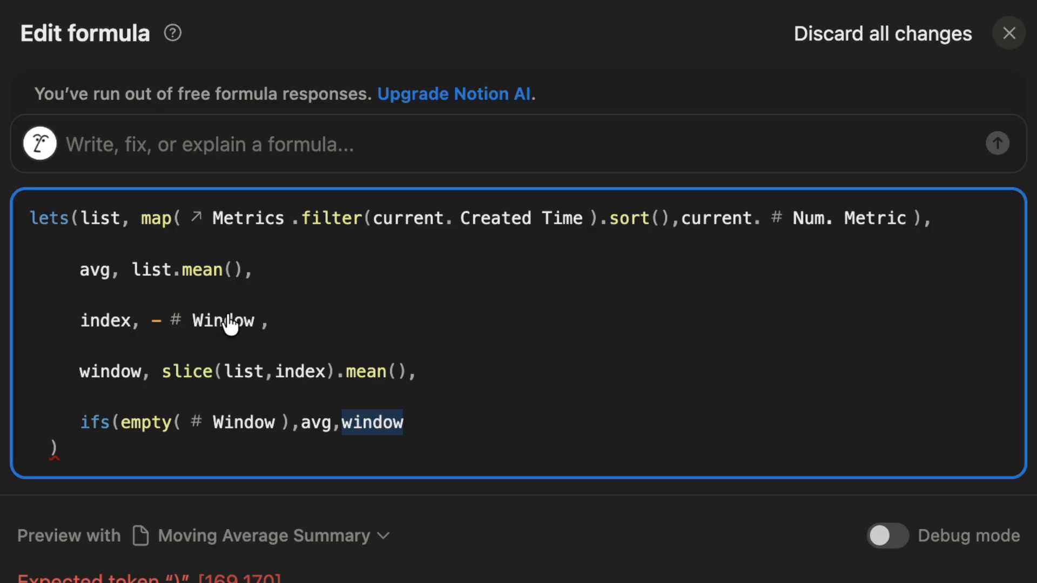
left_click(383, 423)
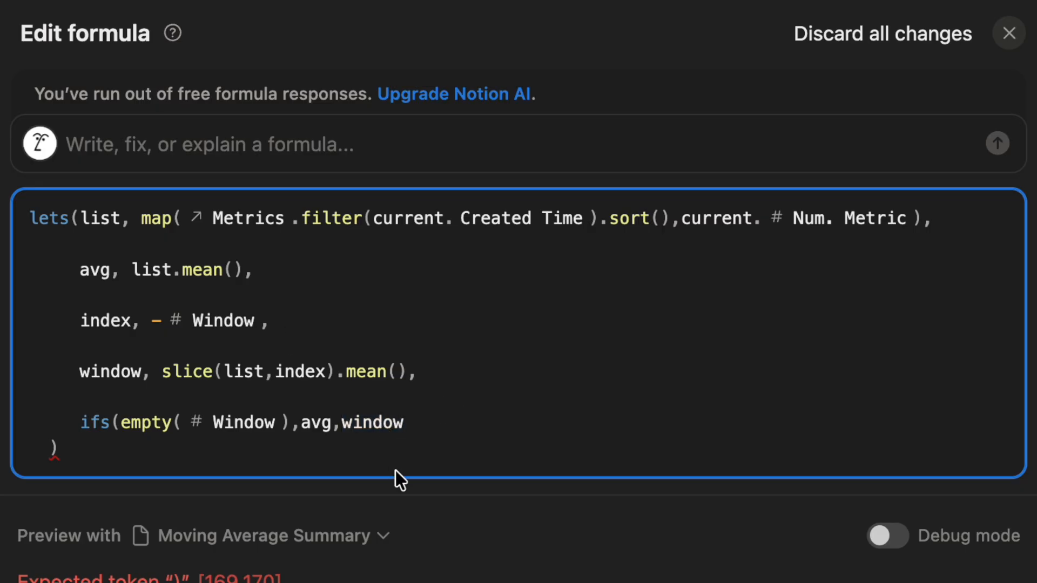
type(")")
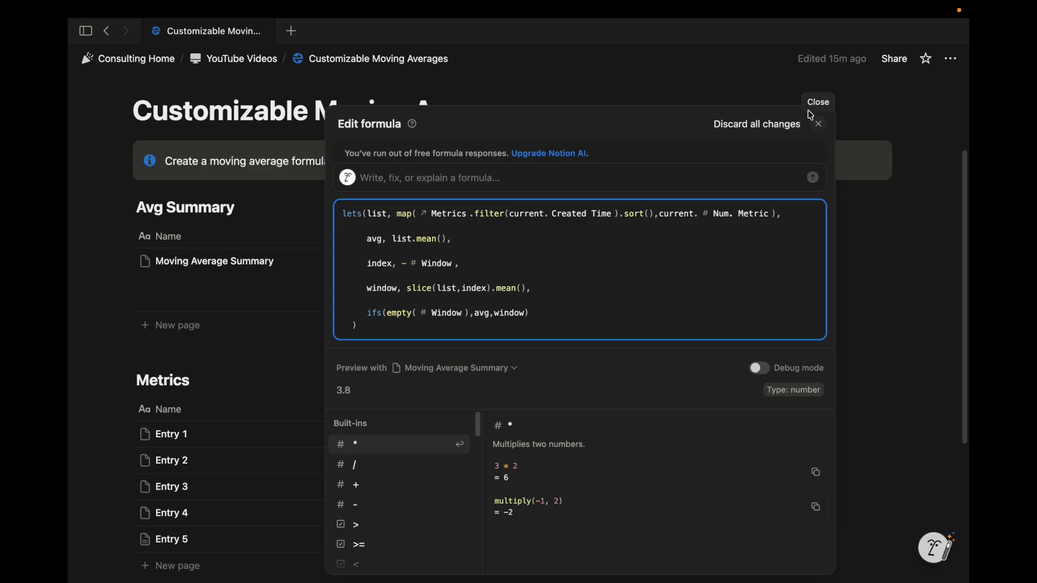
left_click(817, 124)
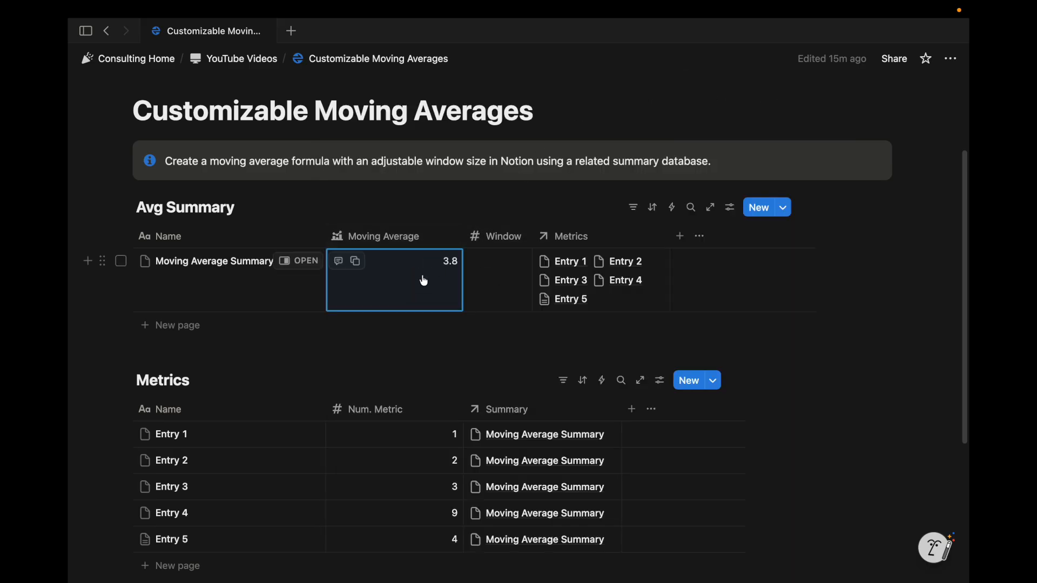
- Enter 1 as the Window value of Moving Average Summary, and change it to 2
left_click(498, 267)
type("1")
key("Return")
left_click(504, 290)
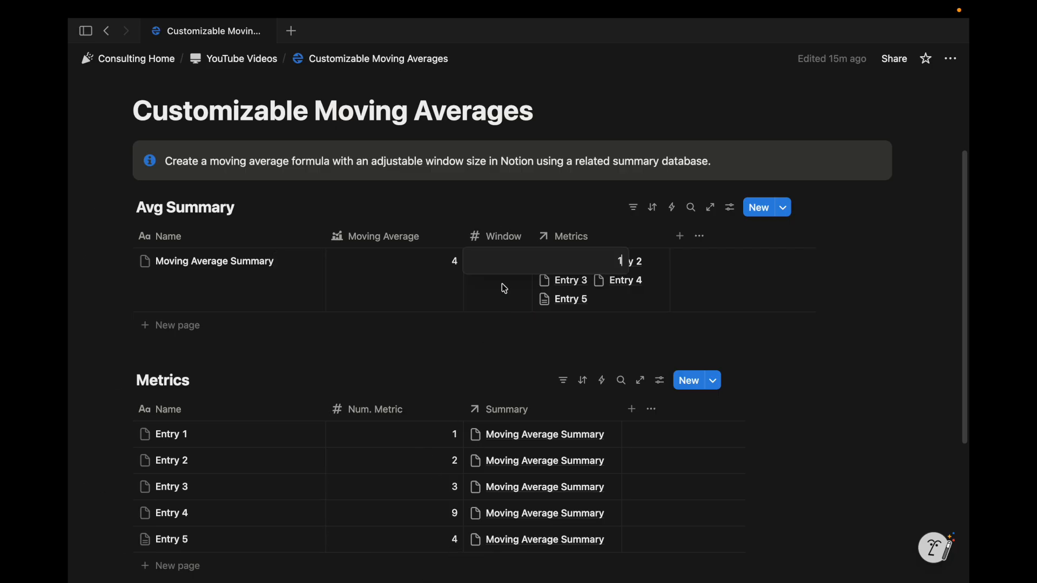
key("BackSpace")
type("2")
- Set the Num. Metric value of Entry 4 in the Metrics database to 5
left_click(472, 507)
key("BackSpace")
type("5")
key("Return")
left_click(453, 519)
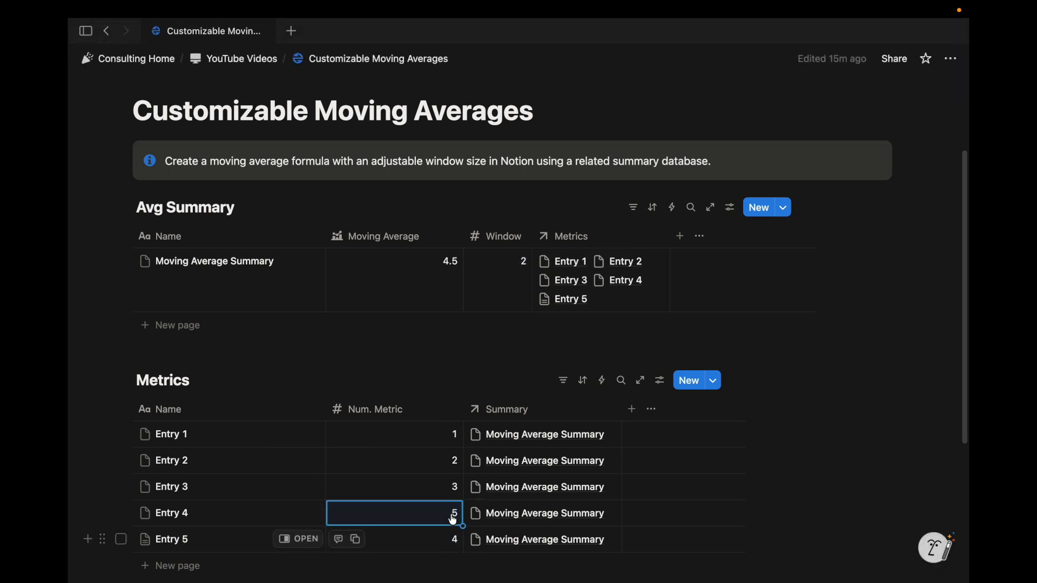
- Set the Window value of Moving Average Summary to 3, and open the Moving Average formula
left_click(505, 297)
key("BackSpace")
type("3")
key("Return")
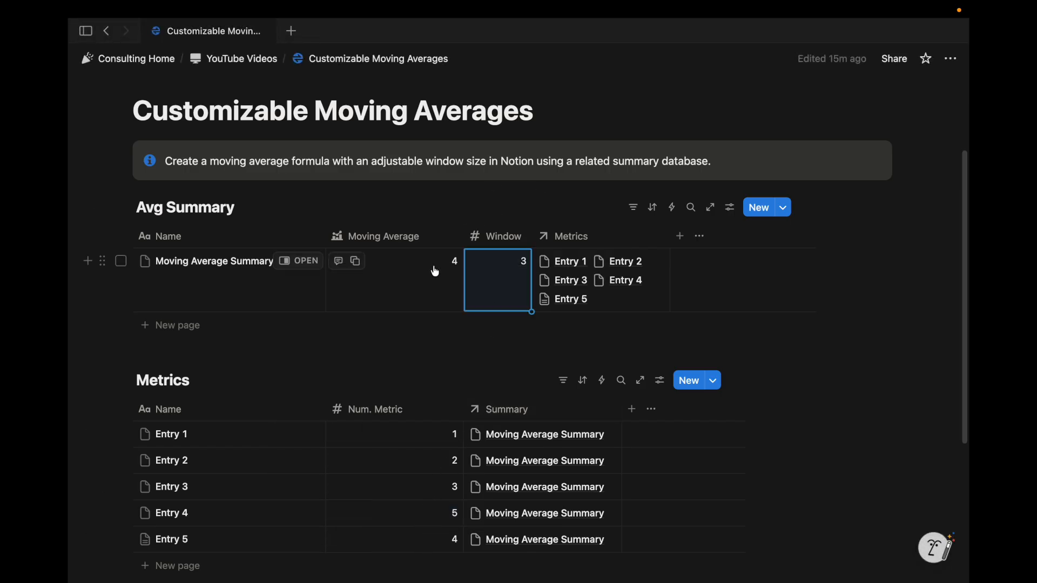
left_click(449, 302)
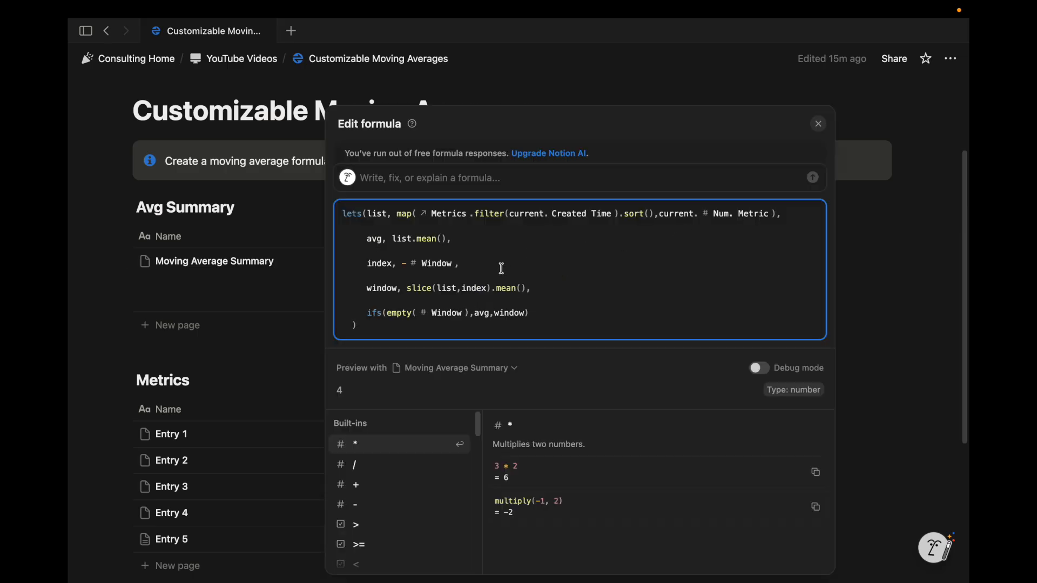
- Close the formula editor and duplicate the Moving Average property in the Avg Summary database
key("Escape")
left_click(427, 242)
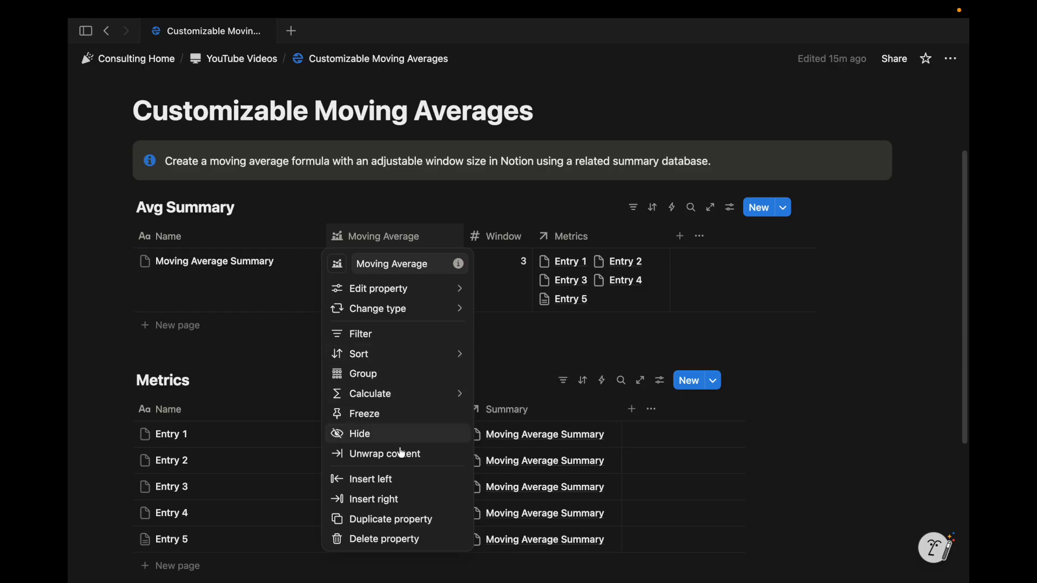
left_click(400, 519)
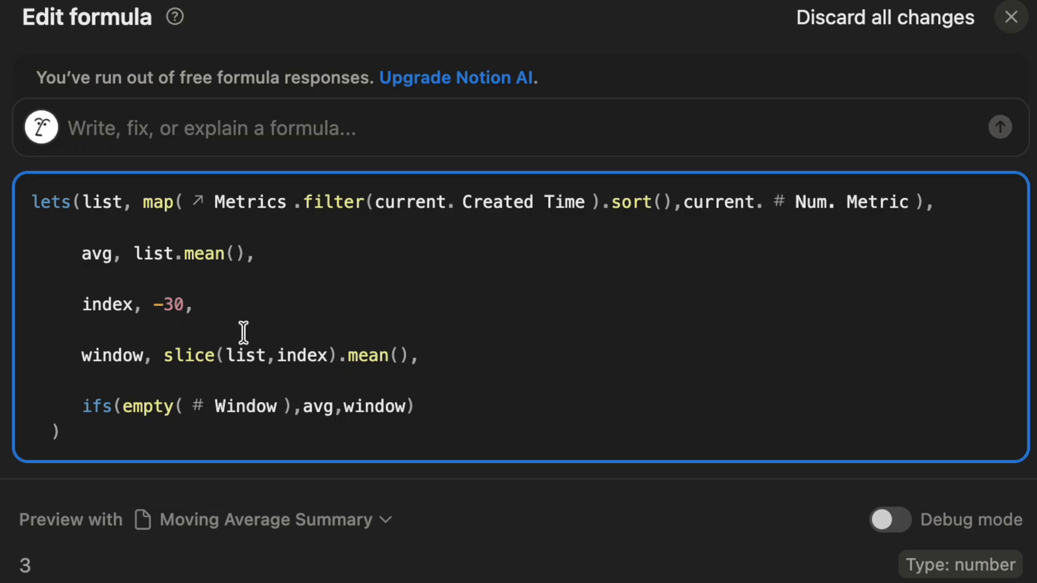
- Replace the ifs condition in the duplicated property's formula with window, and close the editor
left_click_drag(79, 428, 416, 406)
type("widn")
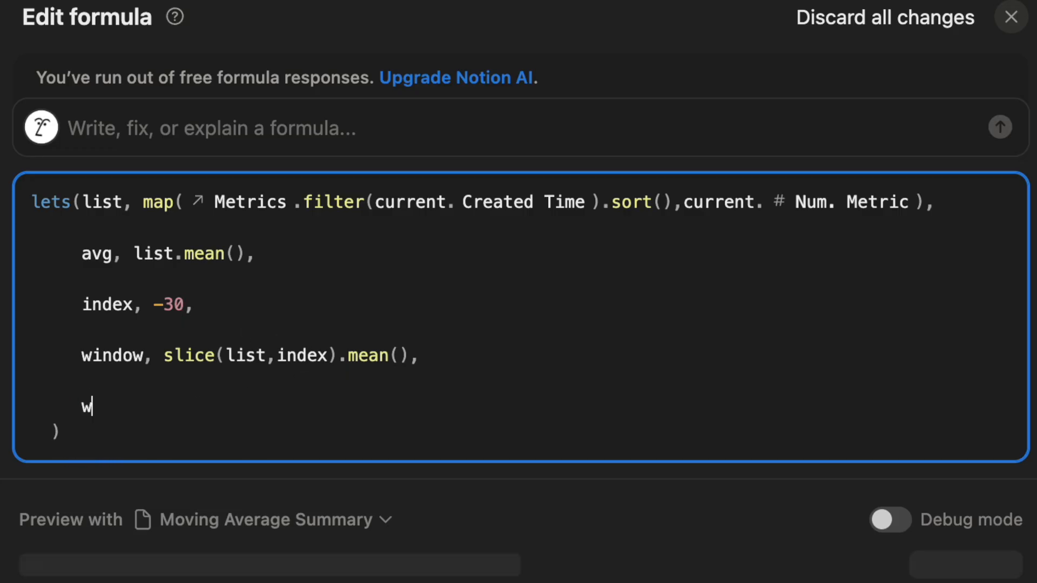
key("BackSpace")
key("BackSpace")
type("ndow")
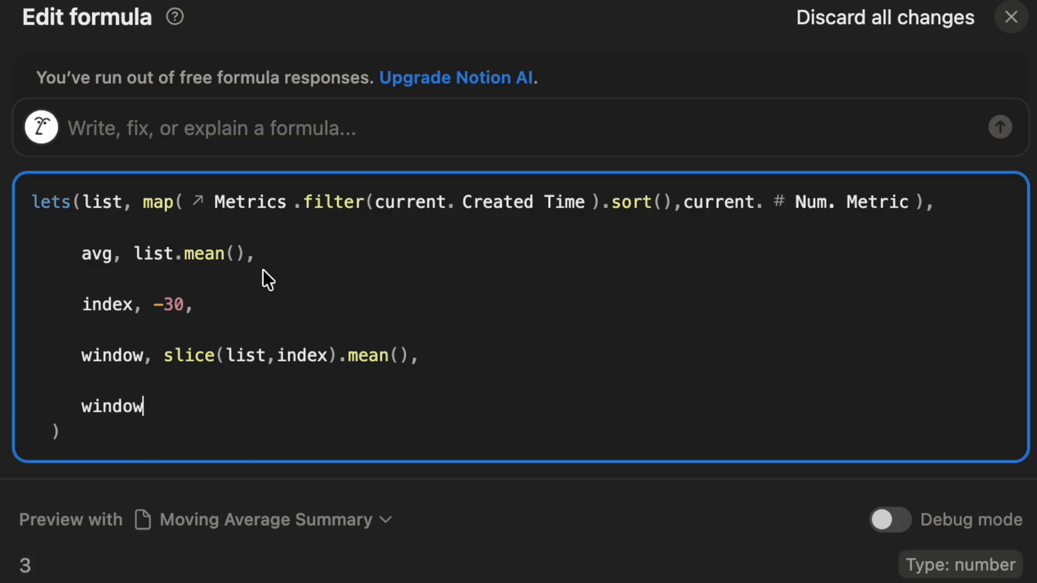
left_click(1014, 17)
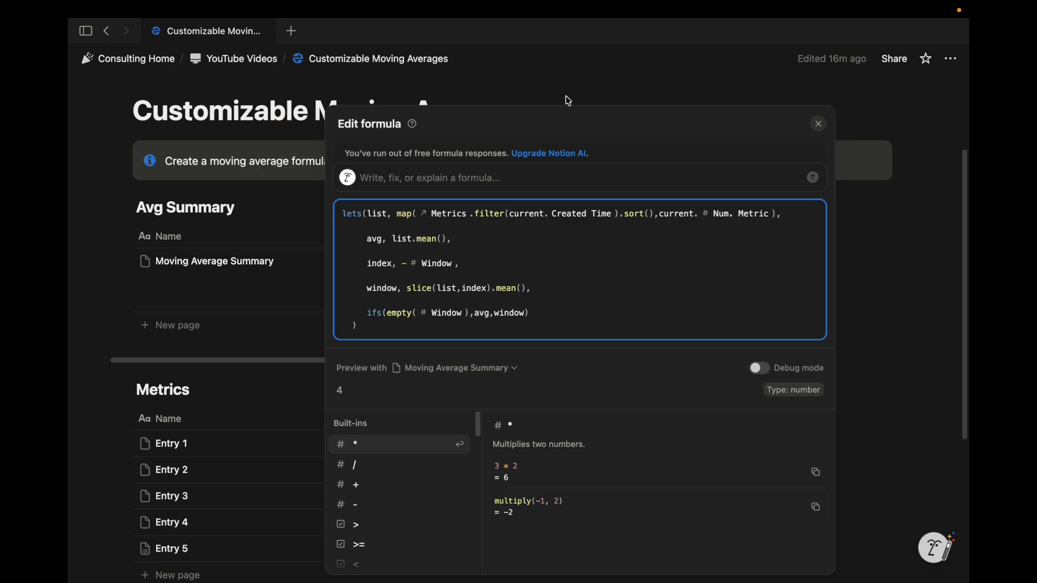
- Review the complete Moving Average formula of Moving Average Summary, from the list definition through the ifs condition
left_click(565, 92)
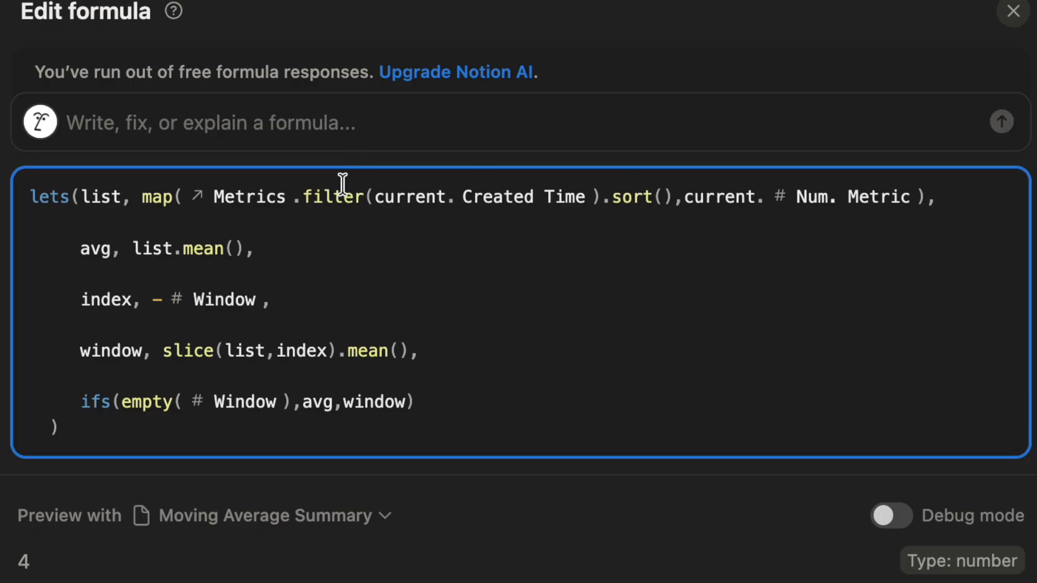
left_click_drag(58, 428, 10, 194)
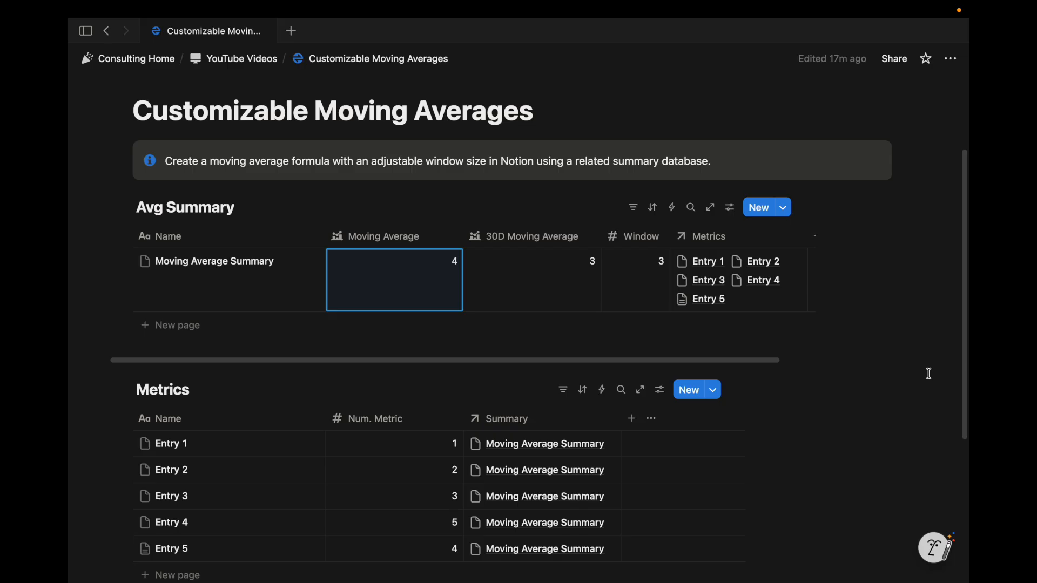
left_click(398, 291)
left_click(551, 177)
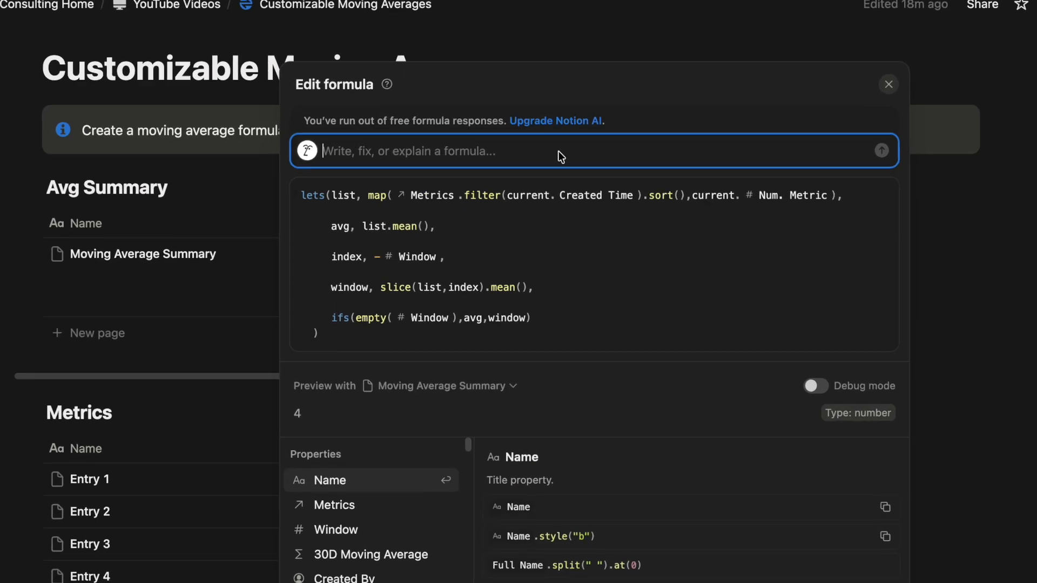